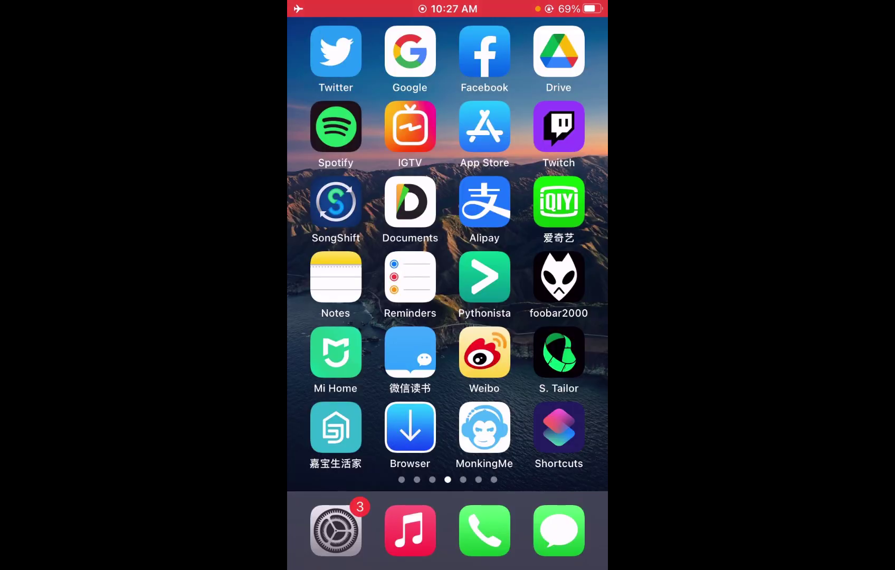
Flip through the home screen pages and settle on the page holding Safari
mouse_move(546, 279)
left_mouse_down()
mouse_move(349, 279)
mouse_move(545, 279)
left_mouse_up()
left_click_drag(350, 279, 546, 279)
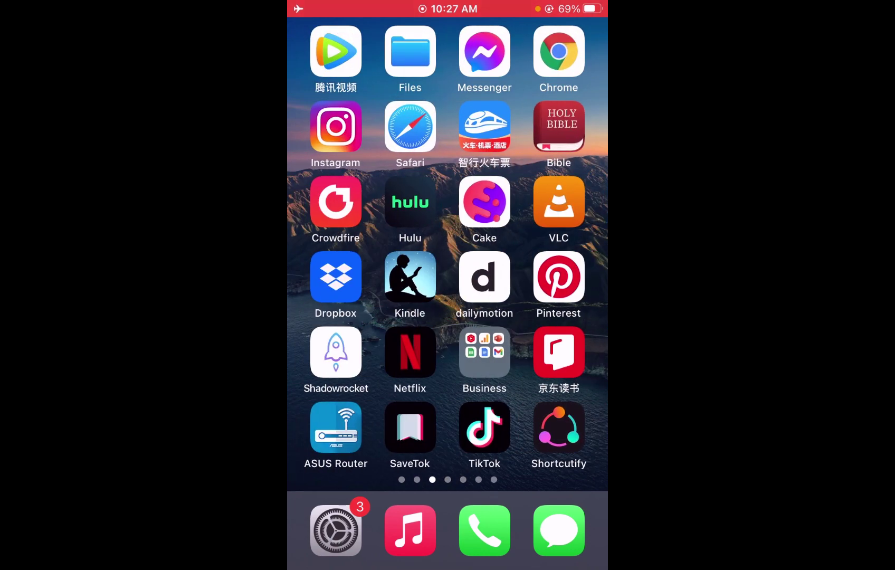
Download the pumpkin-field photo free from Unsplash in Safari
left_click(403, 127)
scroll(448, 315, "down", 2)
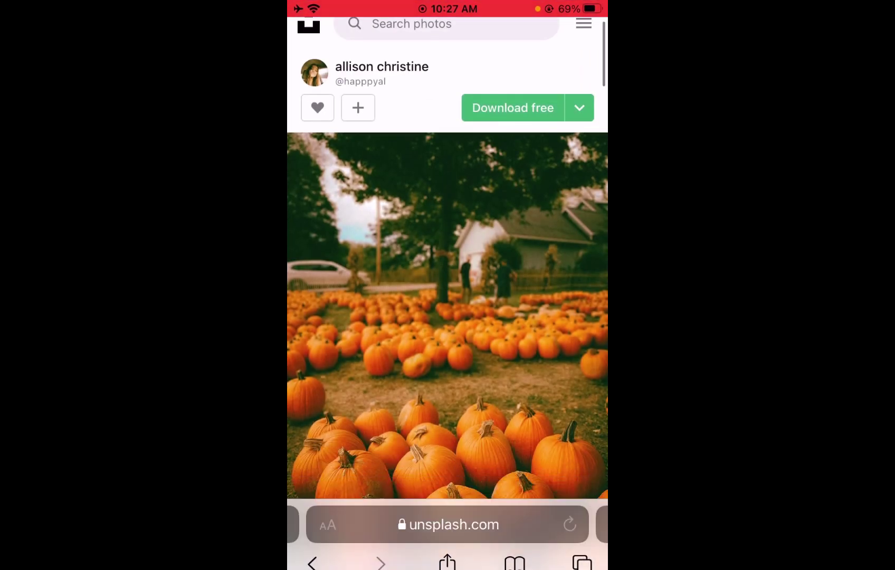
left_click(513, 111)
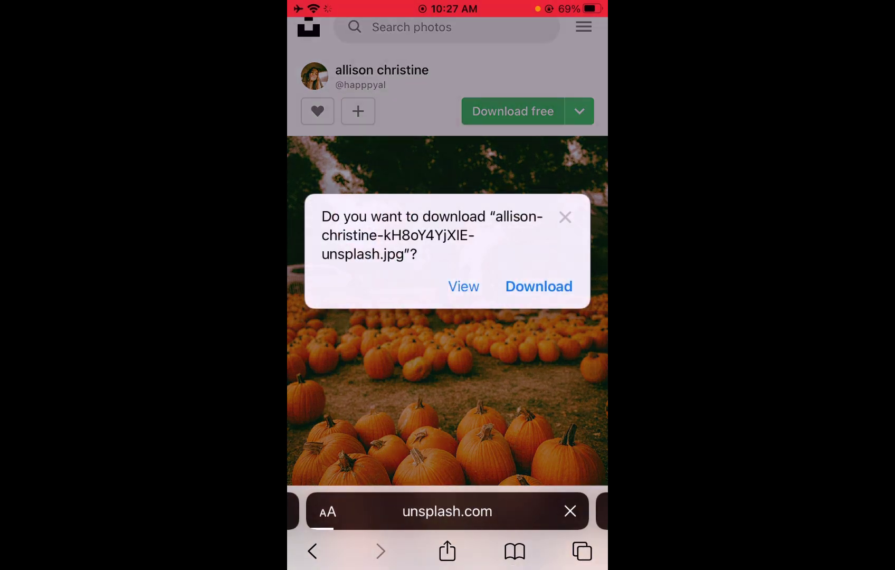
left_click(538, 287)
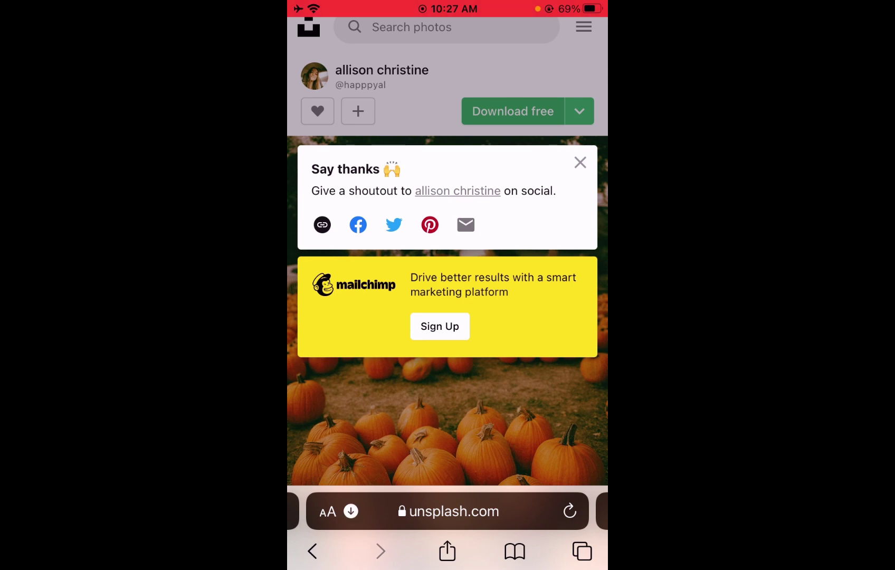
left_click(513, 110)
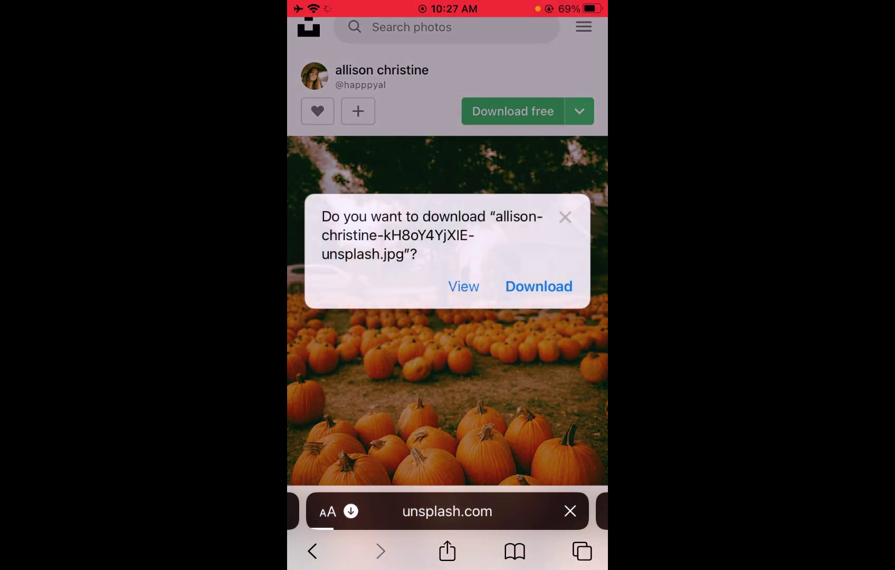
Check the Recents album in Photos, then return to the home screen
key("super")
left_click(484, 52)
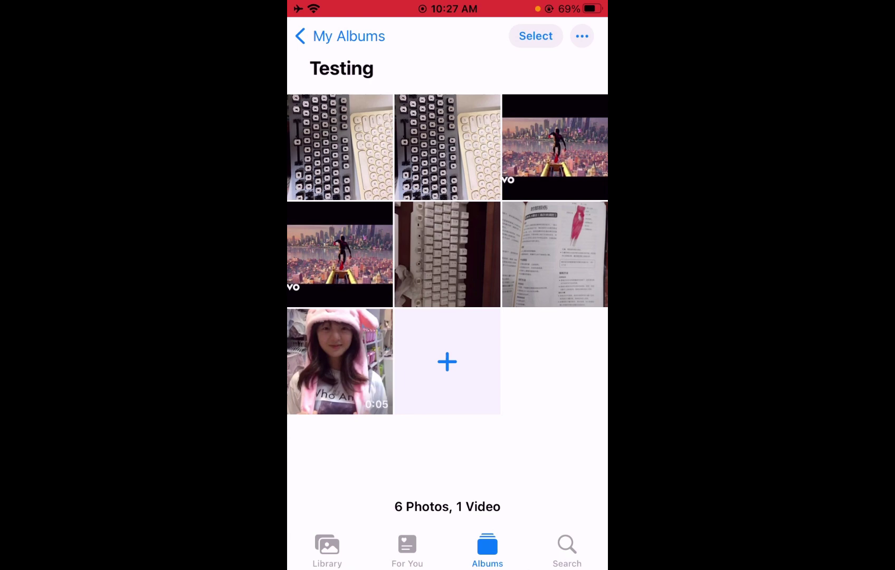
left_click(342, 35)
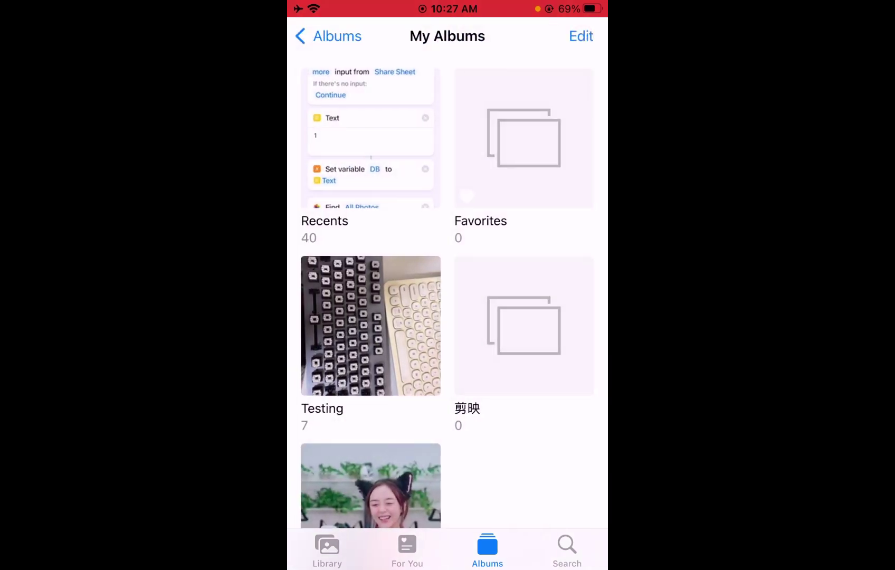
left_click(371, 139)
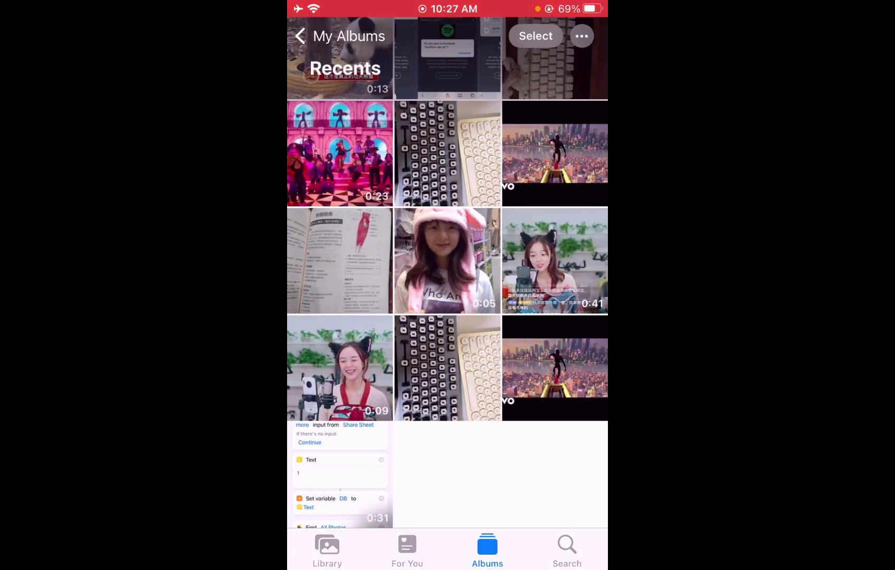
key("super")
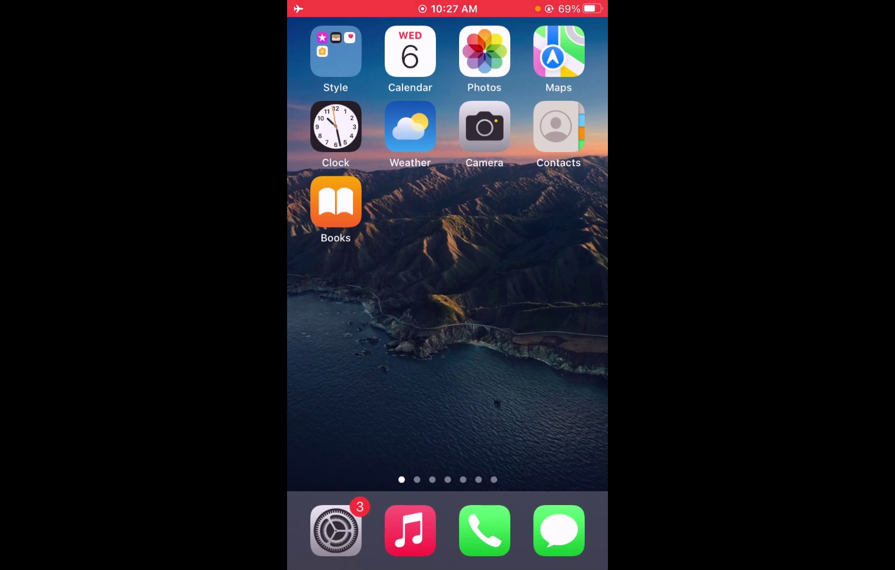
scroll(447, 251, "right", 1)
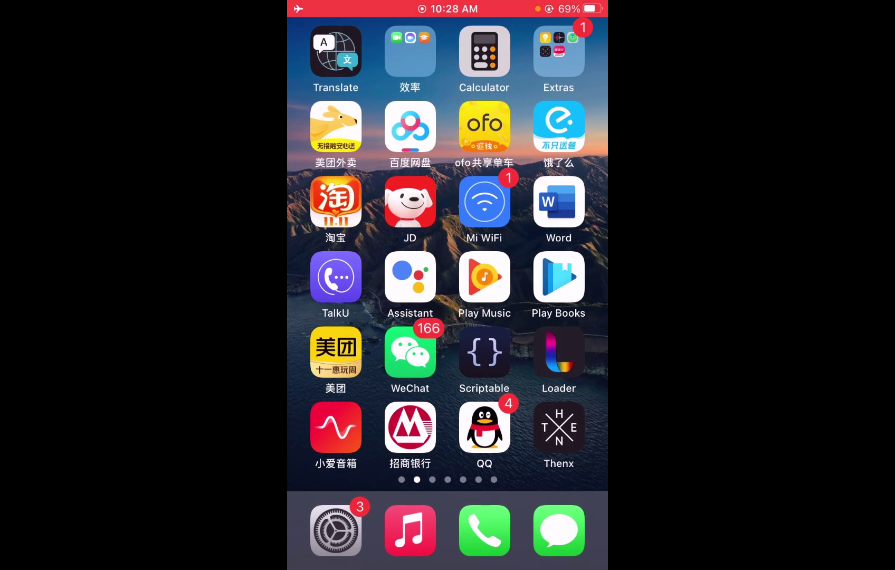
scroll(448, 251, "right", 1)
Add the pumpkin photo to Photos from Safari and go back to the first home page
left_click(410, 127)
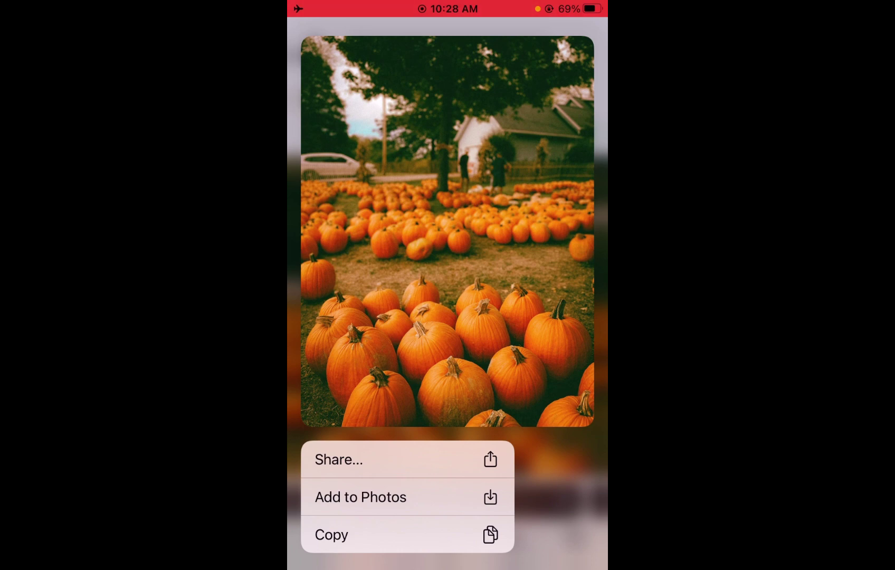
key("Escape")
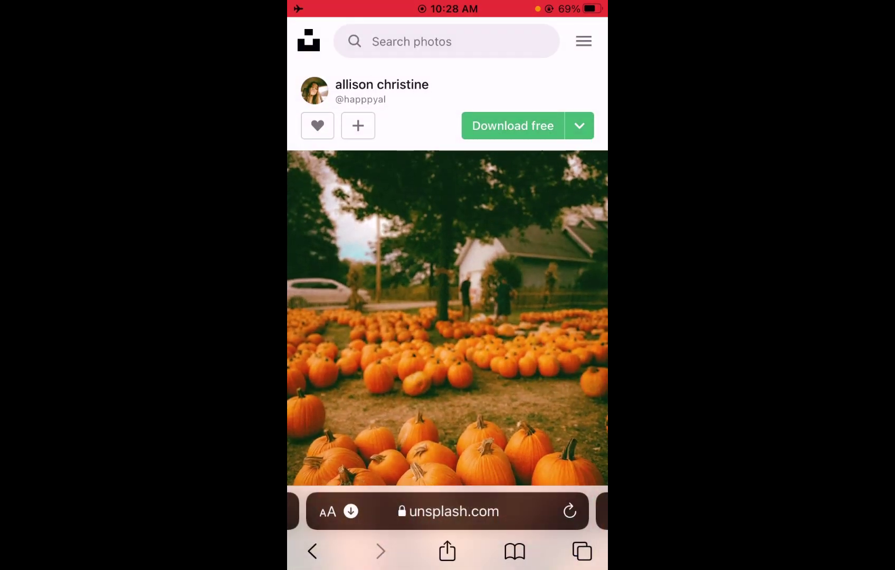
left_click(448, 317)
key("Escape")
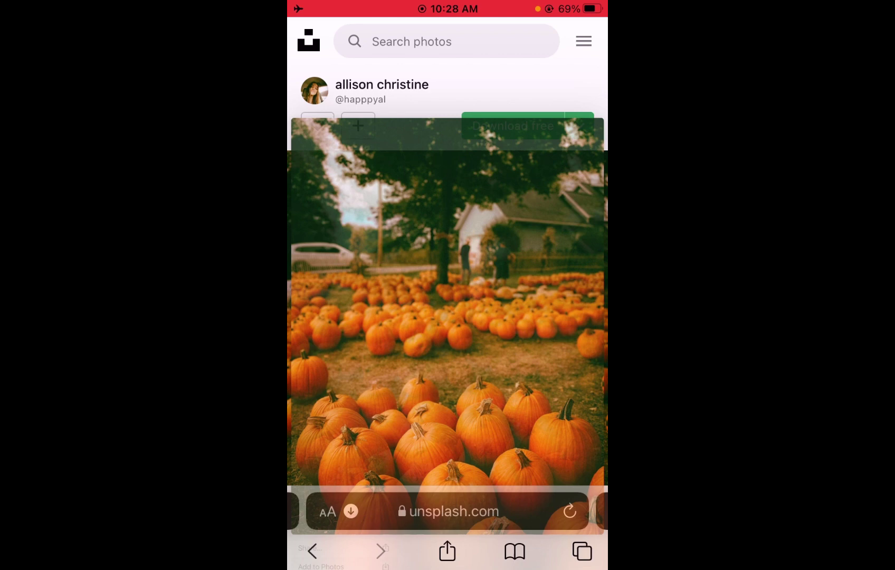
key("super+h")
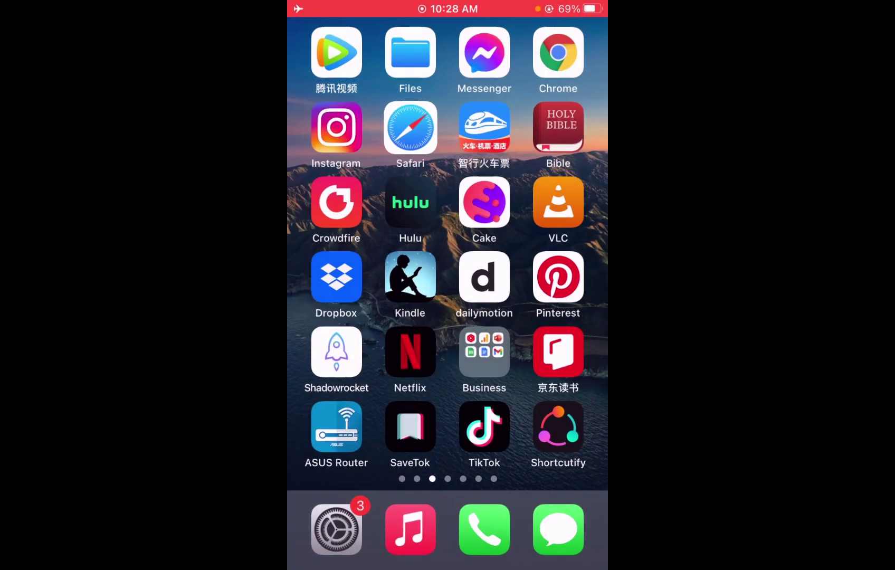
mouse_move(336, 279)
left_mouse_down()
mouse_move(573, 278)
mouse_move(489, 279)
left_mouse_up()
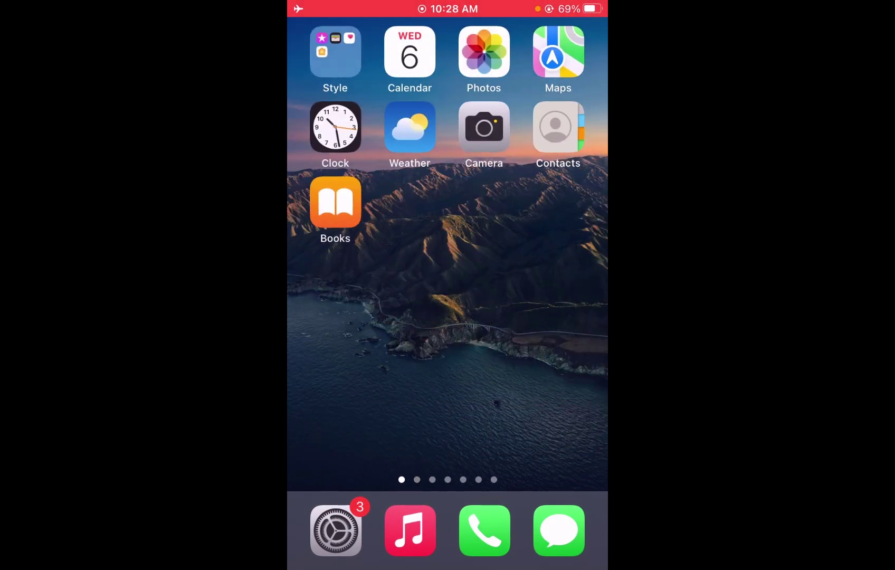
Select both pumpkin-field photos and add them to the Testing album
left_click(483, 51)
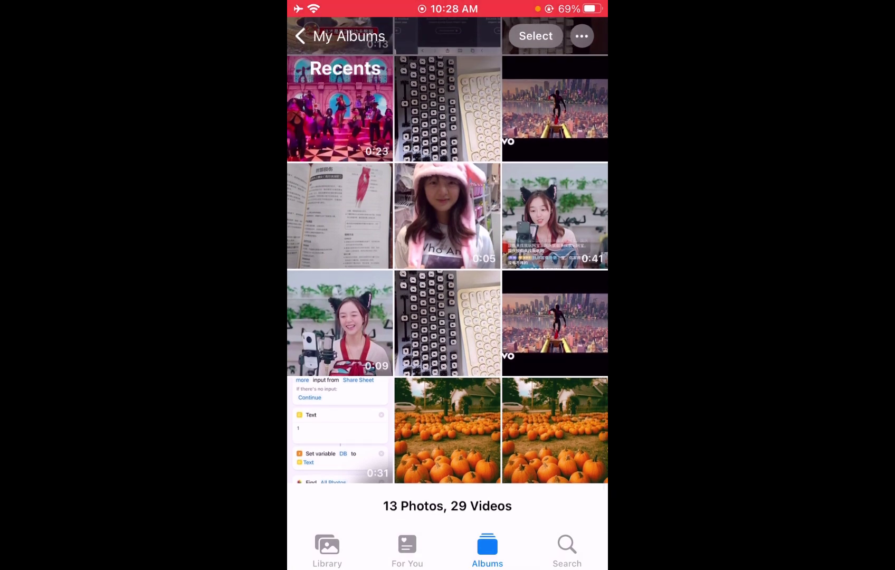
left_click(301, 36)
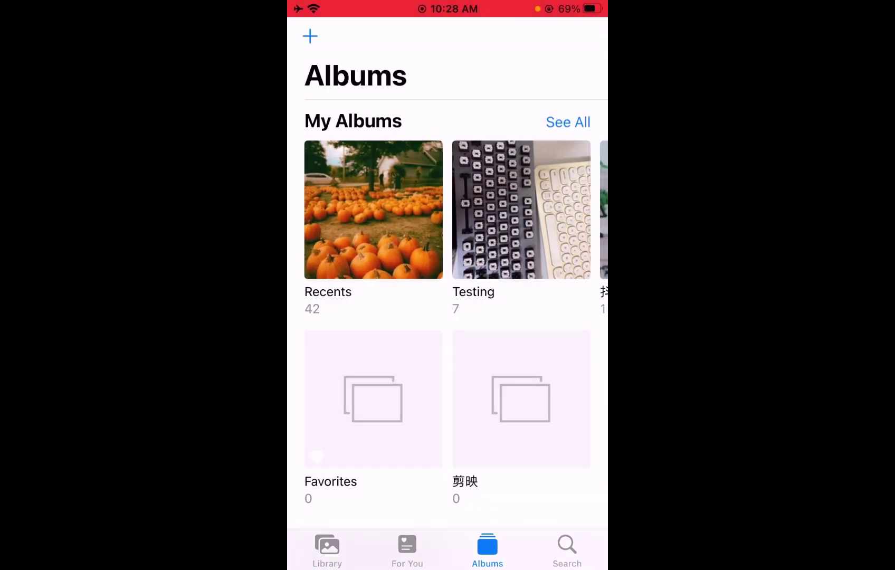
left_click(522, 210)
left_click(446, 361)
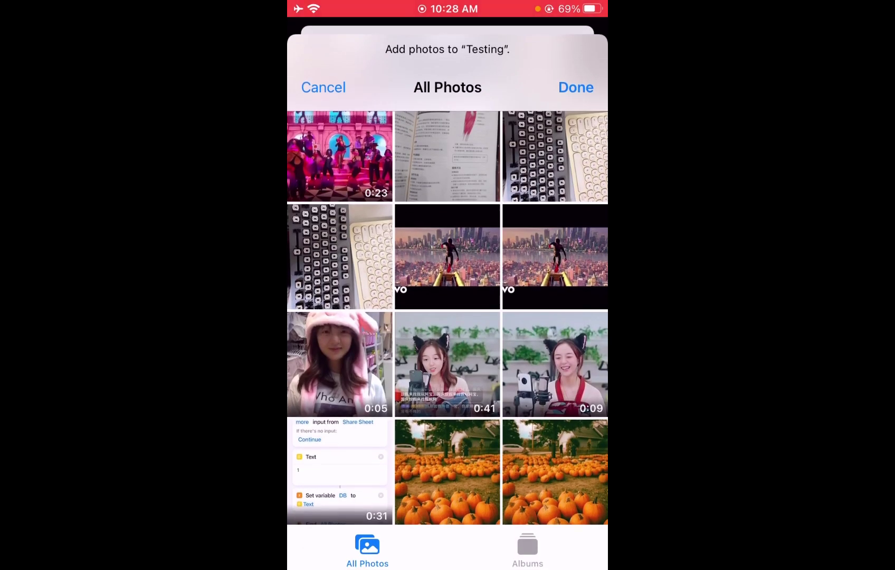
left_click(447, 472)
left_click(554, 472)
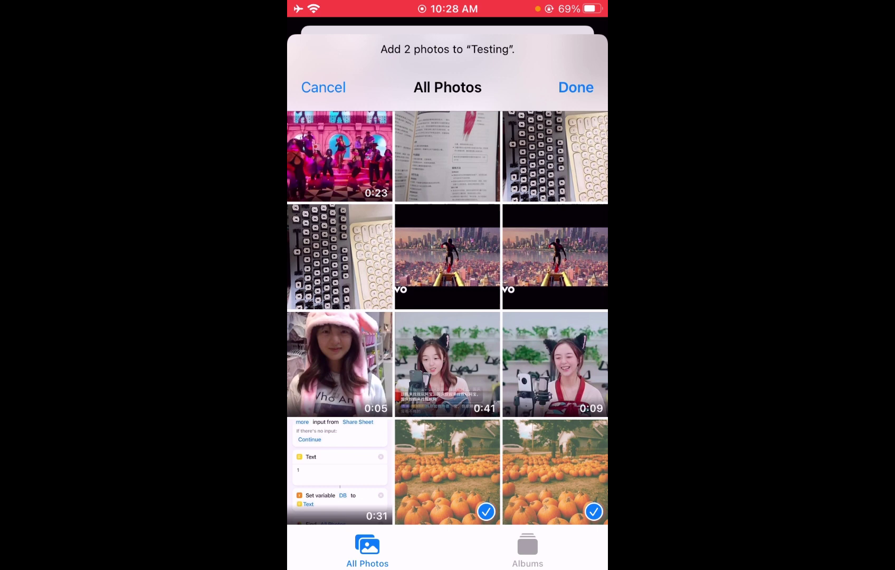
left_click(576, 87)
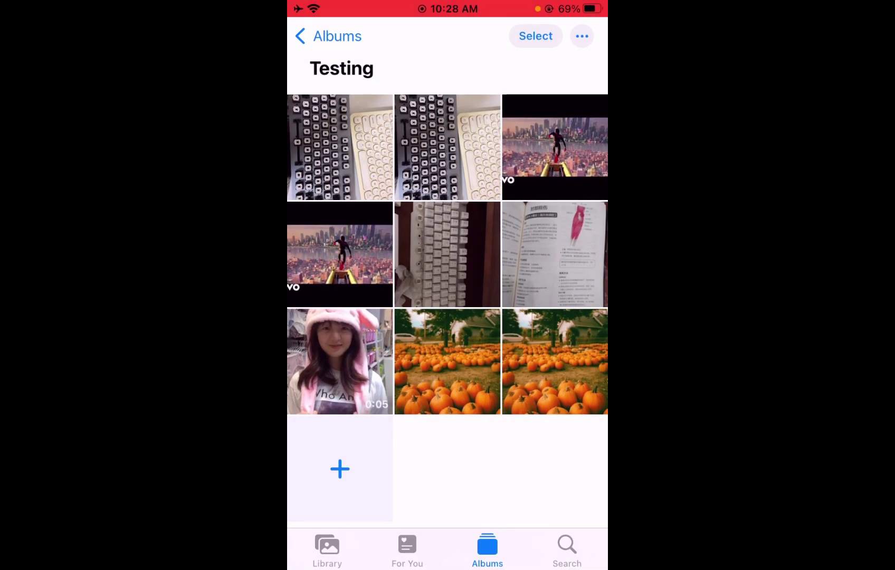
Go home and page through to the home page with Shortcuts
key("super")
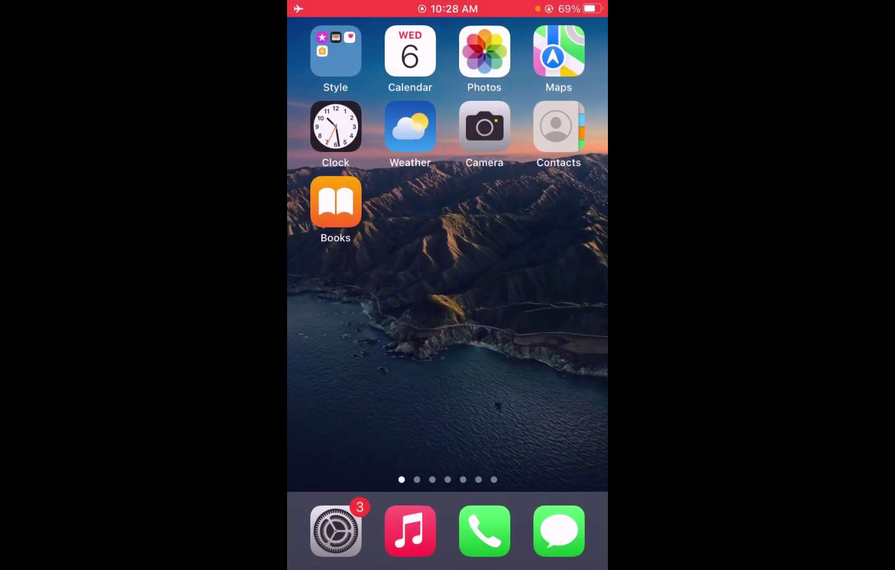
left_click_drag(559, 279, 349, 279)
left_click_drag(559, 279, 350, 279)
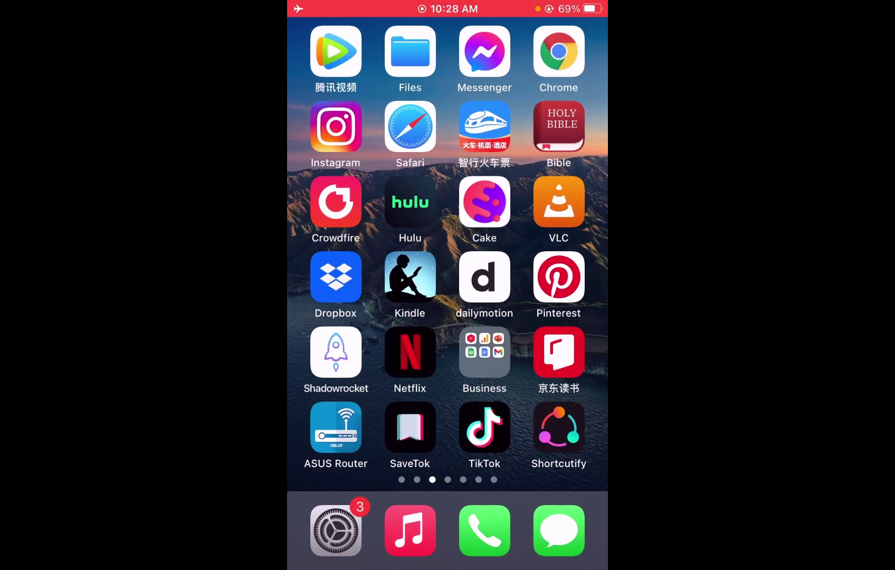
left_click_drag(559, 279, 350, 279)
Filter Photos Deduper's Find step to the Testing album
left_click(558, 427)
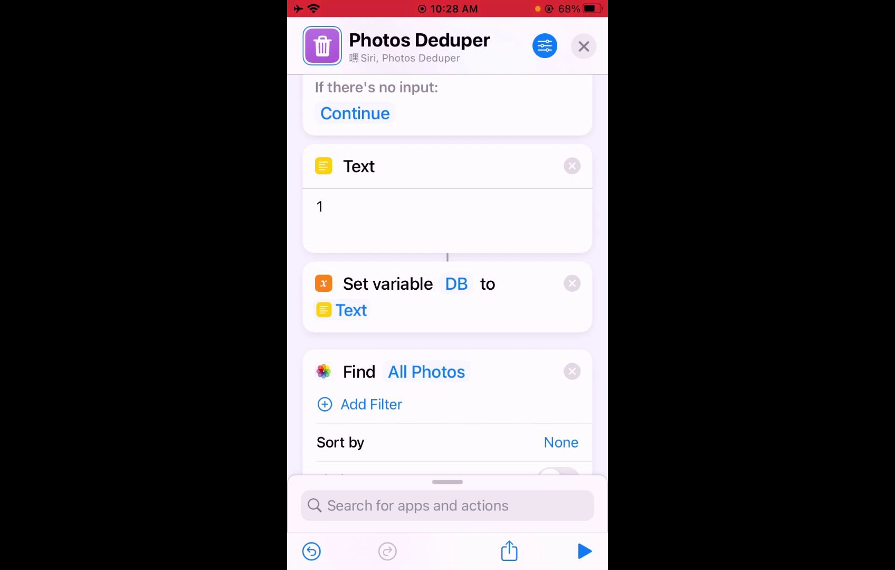
left_click(372, 404)
left_click(455, 404)
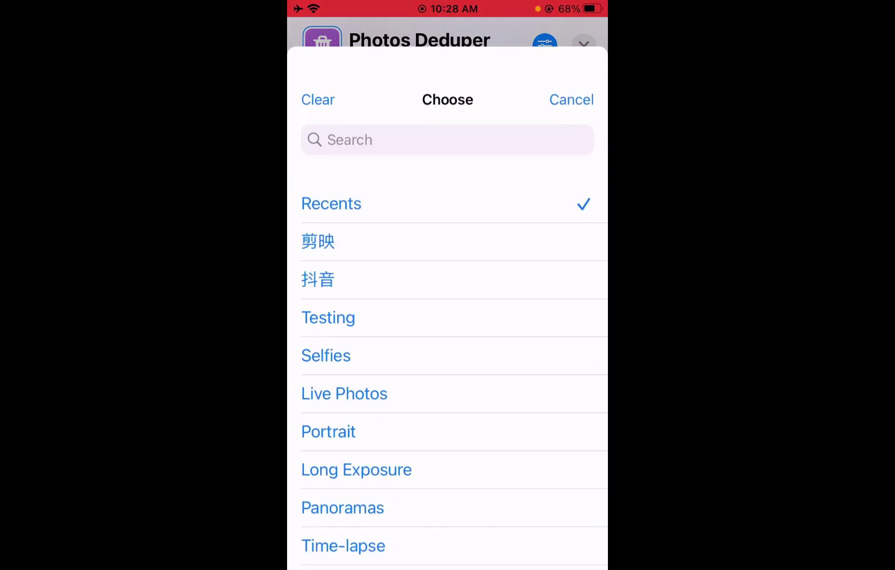
left_click(329, 305)
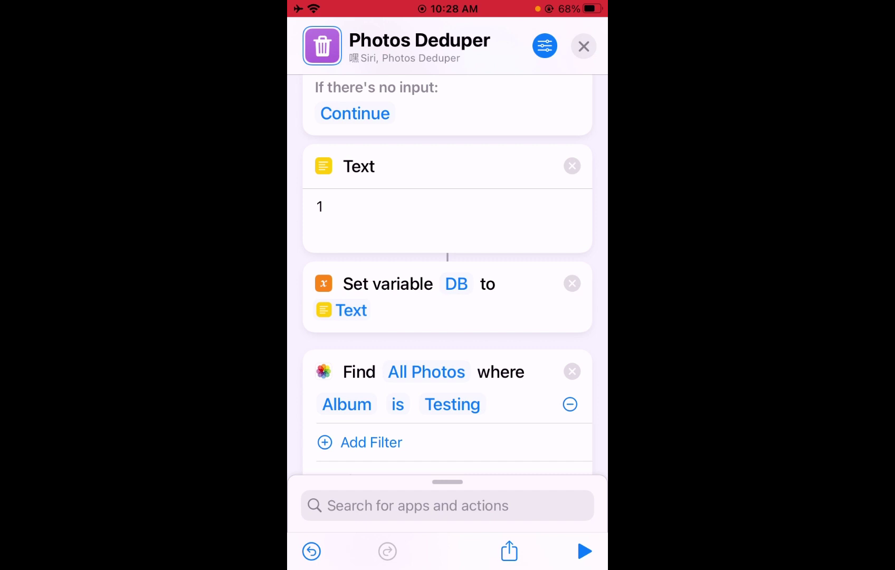
Run Photos Deduper and swipe through its three duplicate previews
left_click(584, 552)
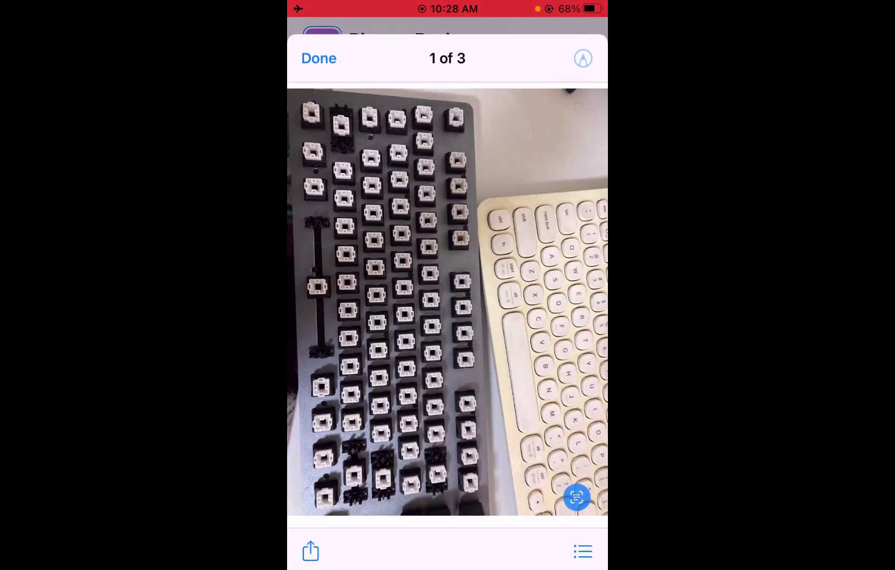
left_click_drag(577, 350, 350, 350)
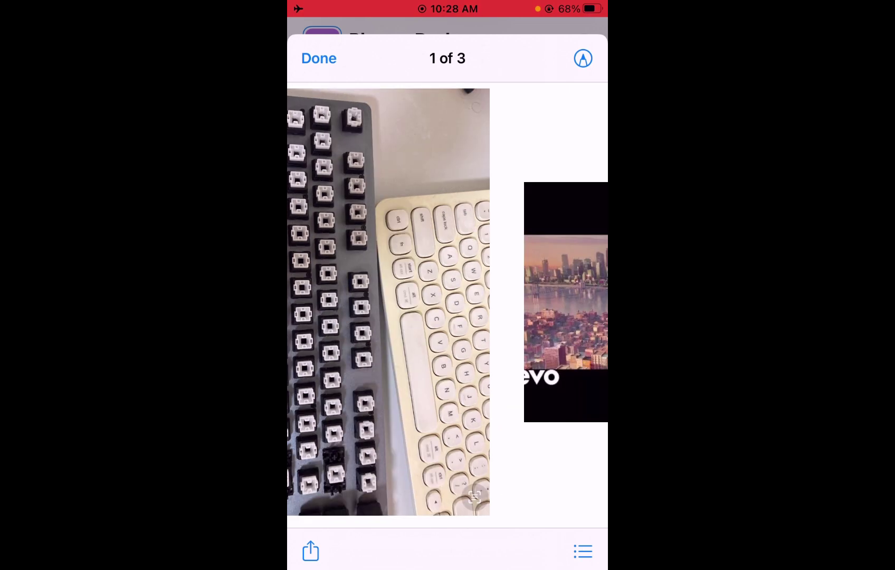
left_click_drag(577, 300, 349, 300)
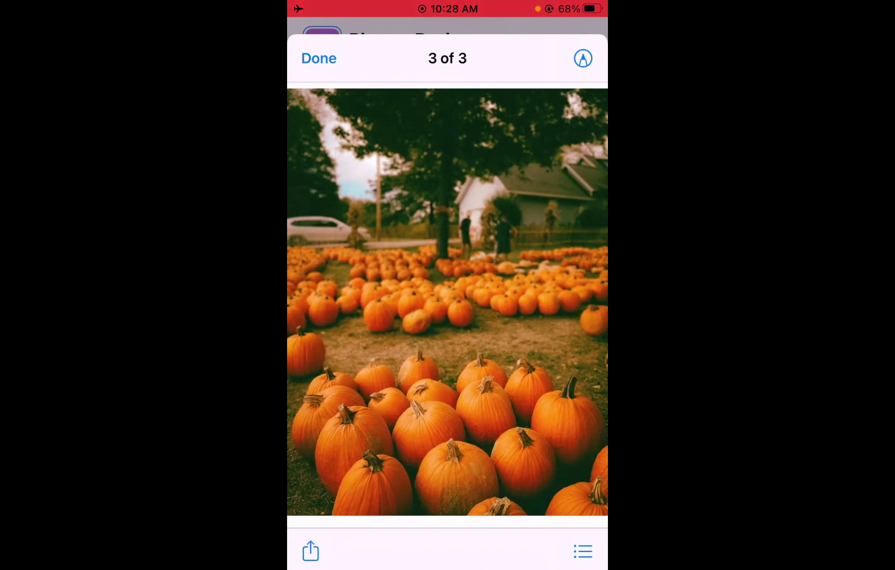
Finish previewing the duplicates and save a copy to iCloud before deleting
left_click(318, 58)
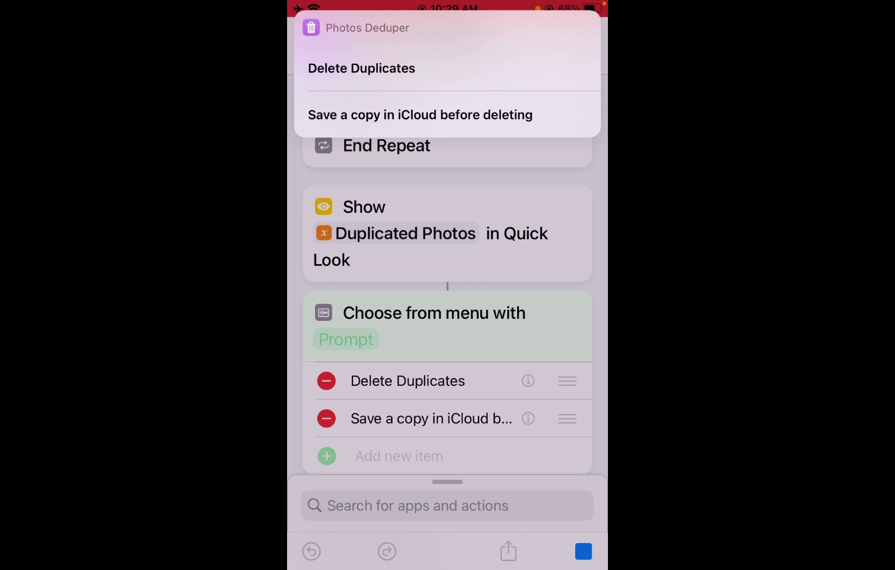
left_click(419, 115)
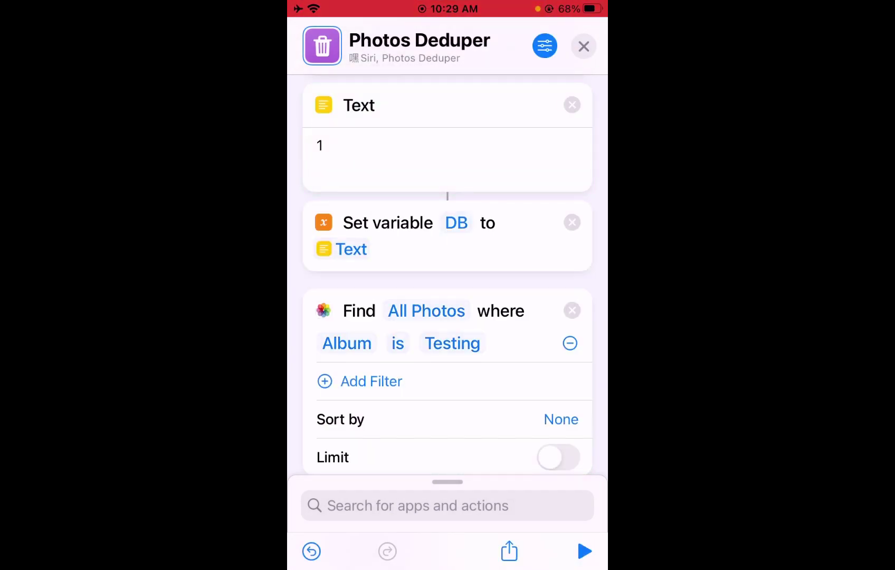
key("super")
left_click_drag(349, 279, 545, 278)
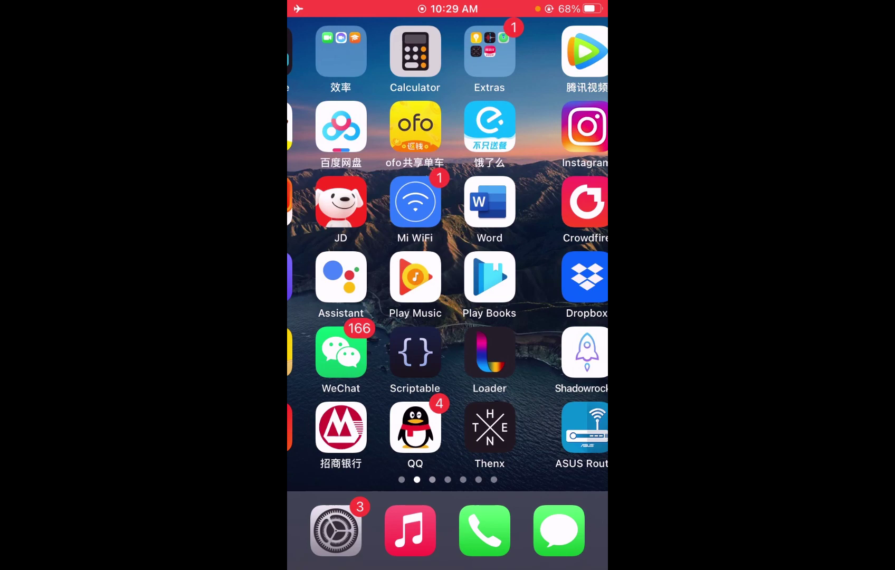
Check the Testing album in Photos, then return home
left_click_drag(350, 279, 544, 279)
left_click(484, 54)
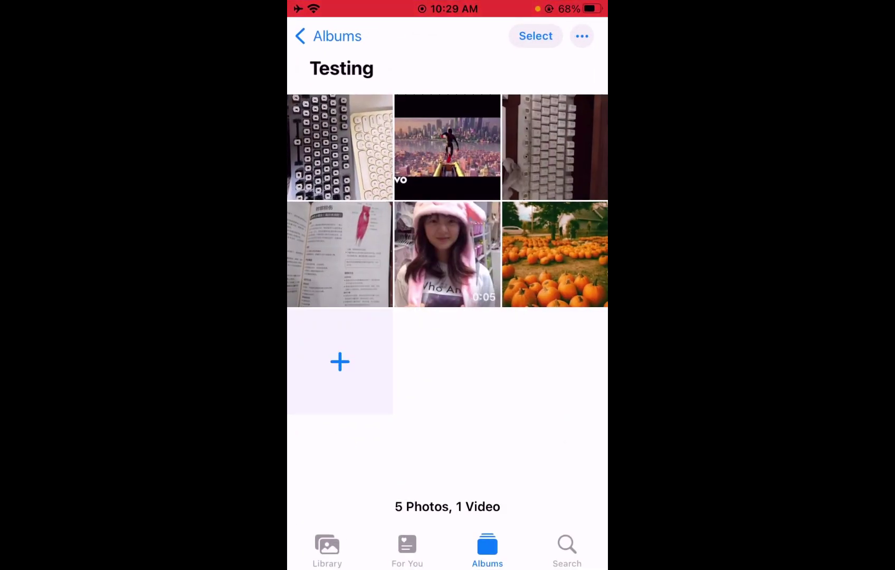
key("super")
Turn on Allow Deleting Without Confirmation under Settings > Shortcuts > Advanced
left_click(340, 518)
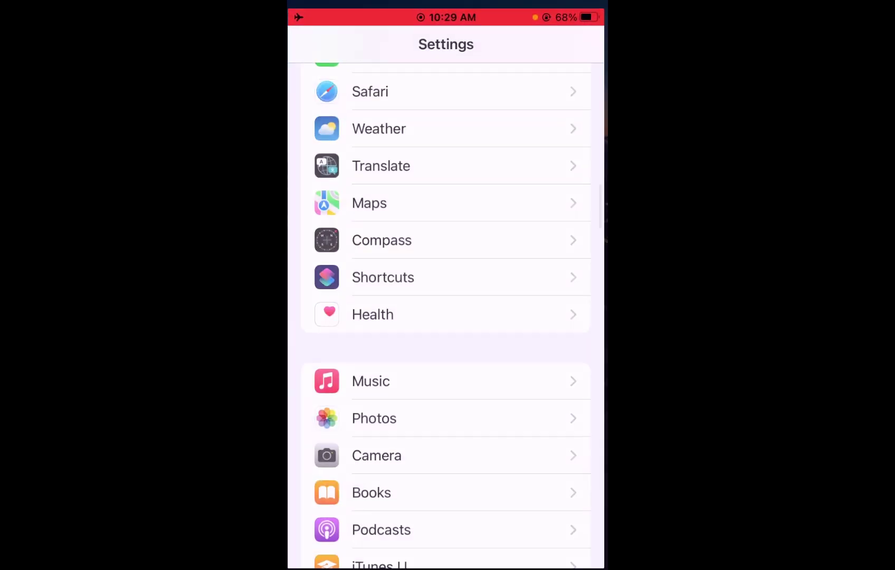
left_click(384, 272)
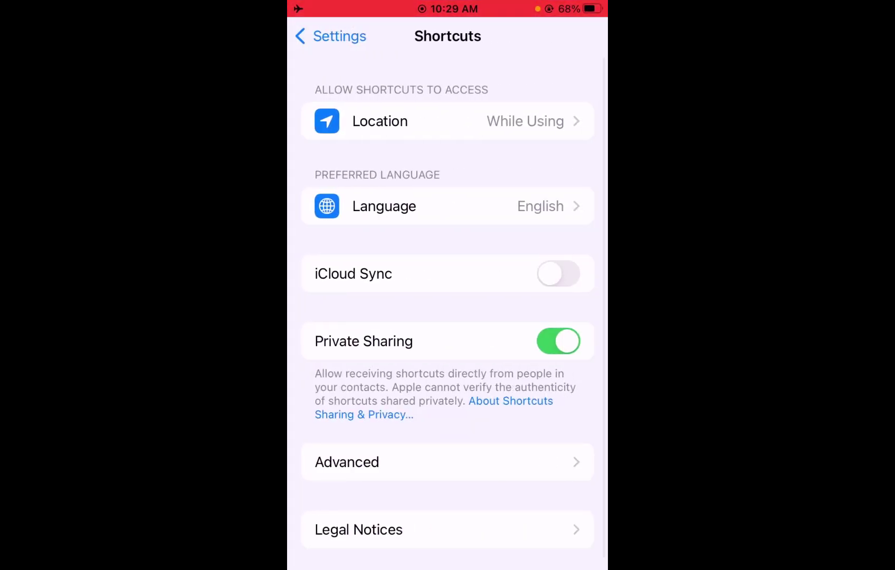
scroll(448, 311, "down", 1)
left_click(346, 449)
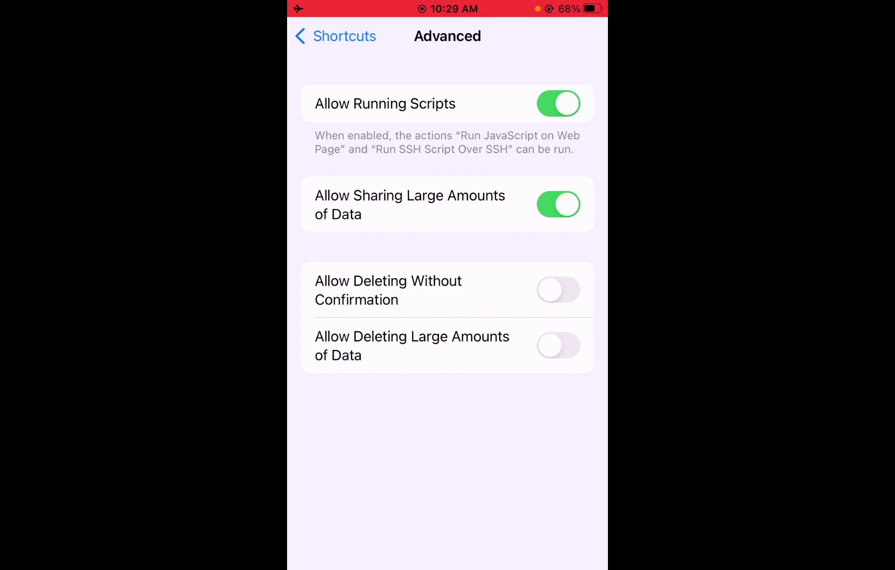
left_click(557, 289)
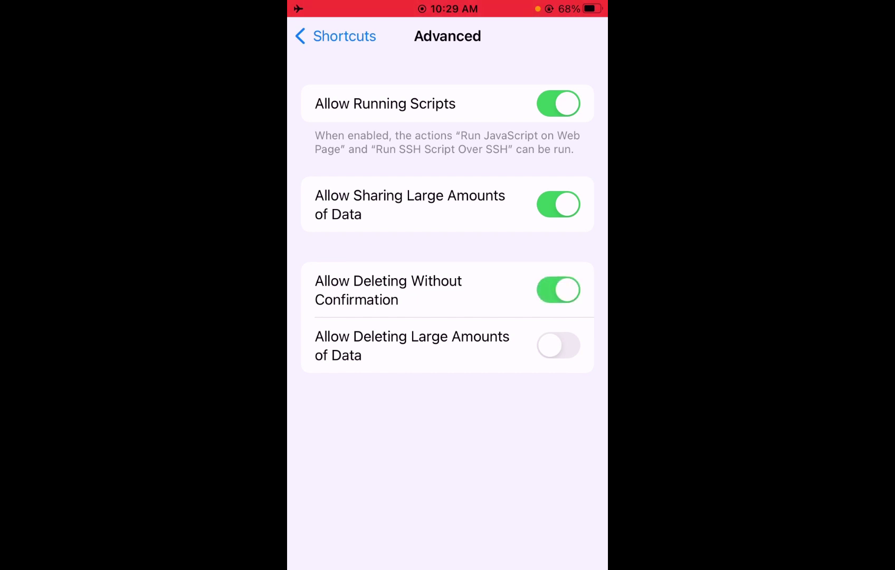
left_click(336, 36)
Leave Settings, glance at the photo library, and return home
key("super")
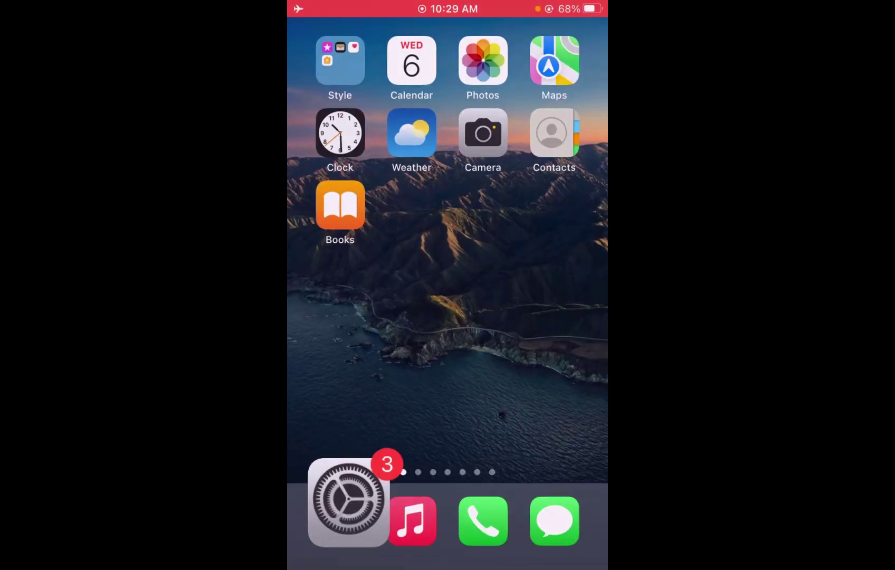
mouse_move(531, 314)
left_mouse_down()
mouse_move(349, 315)
mouse_move(531, 314)
left_mouse_up()
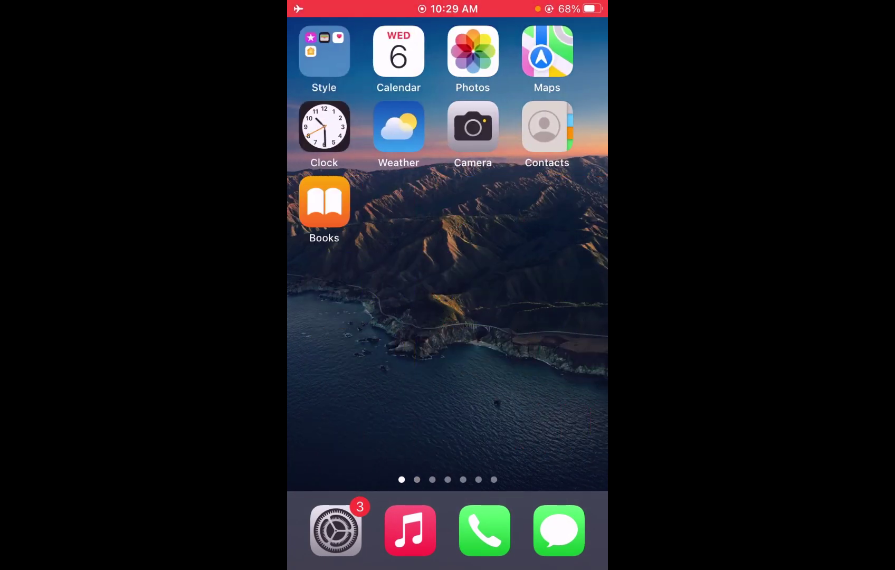
left_click(558, 50)
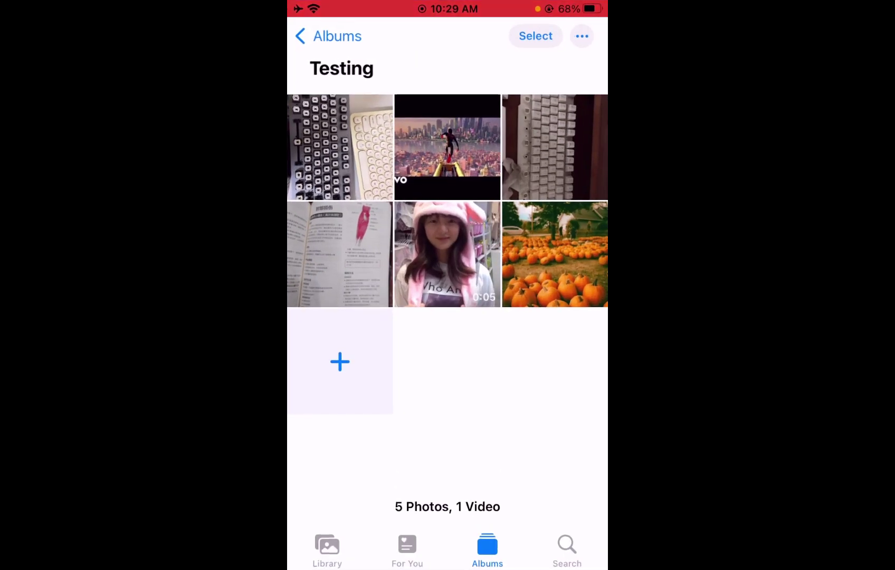
key("super")
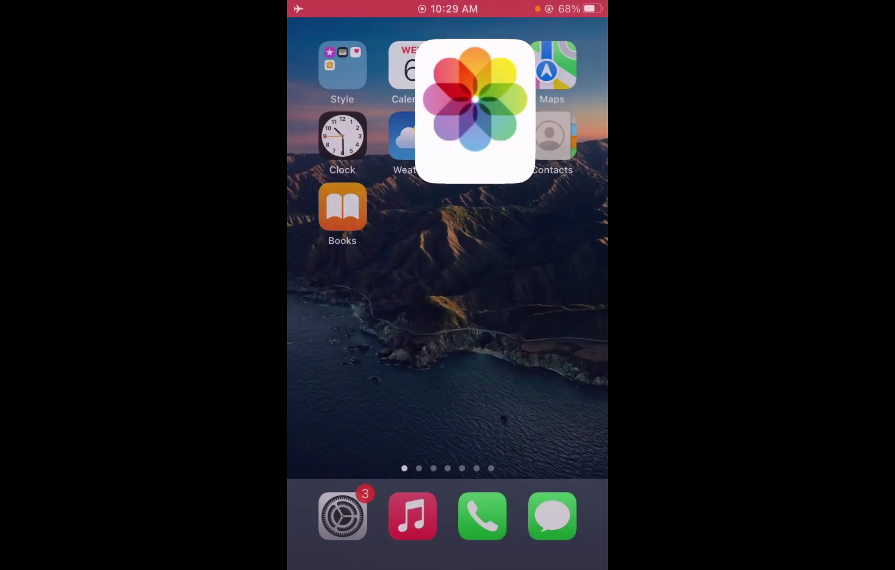
Add the pumpkin photo to the library from Safari's save options
left_click_drag(531, 315, 349, 315)
left_click_drag(532, 314, 349, 314)
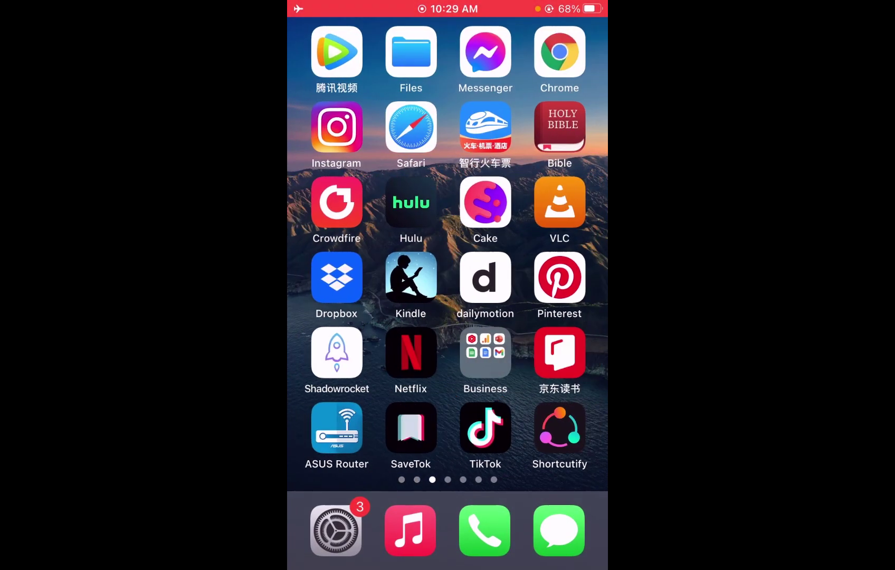
left_click(409, 126)
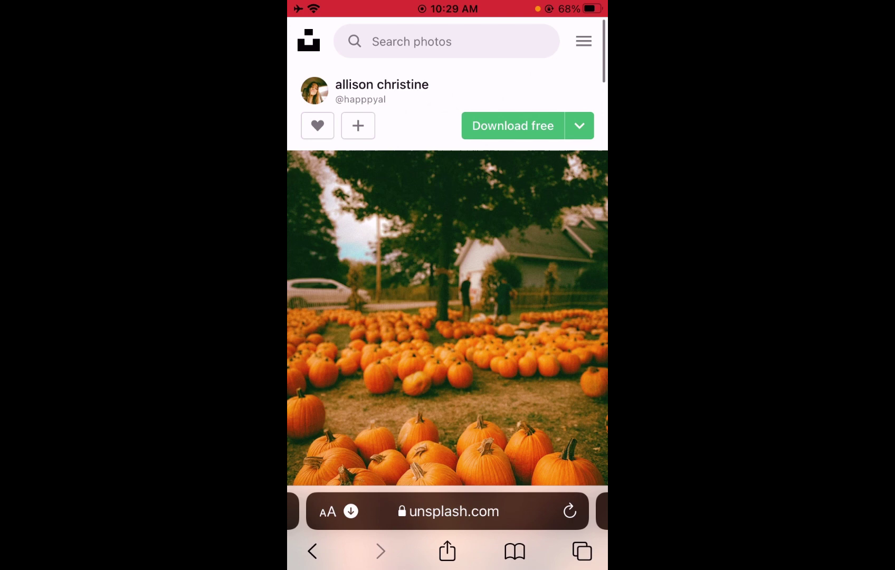
left_click(447, 317)
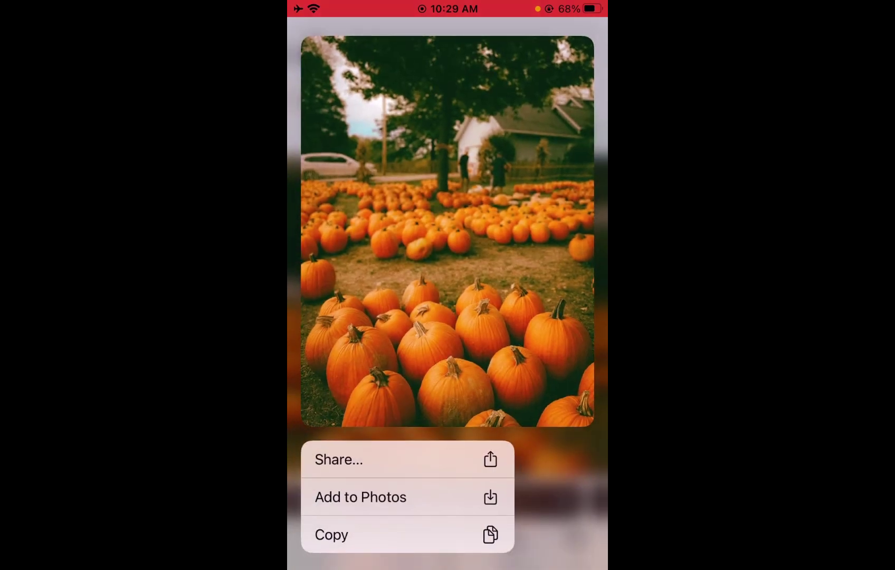
left_click(360, 496)
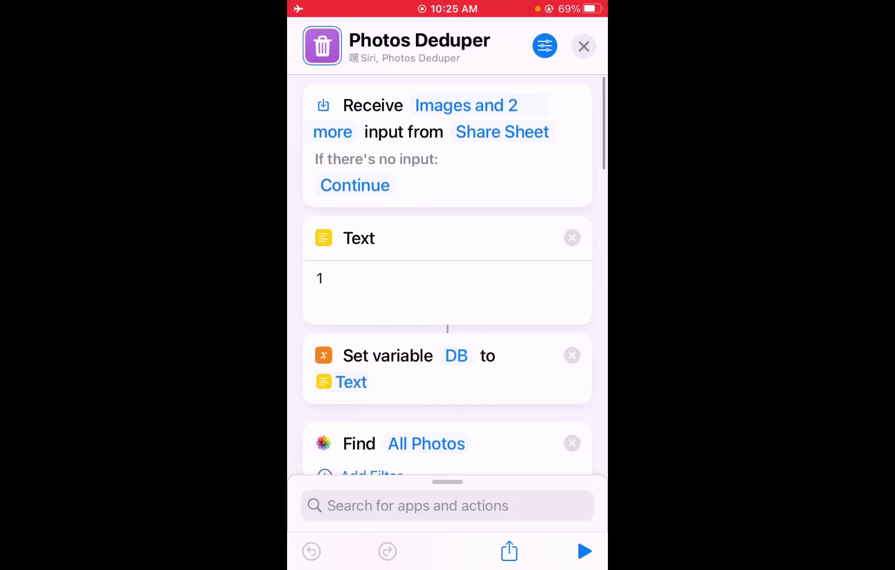
scroll(448, 279, "down", 3)
scroll(447, 278, "down", 1)
scroll(448, 278, "down", 1)
scroll(448, 279, "down", 1)
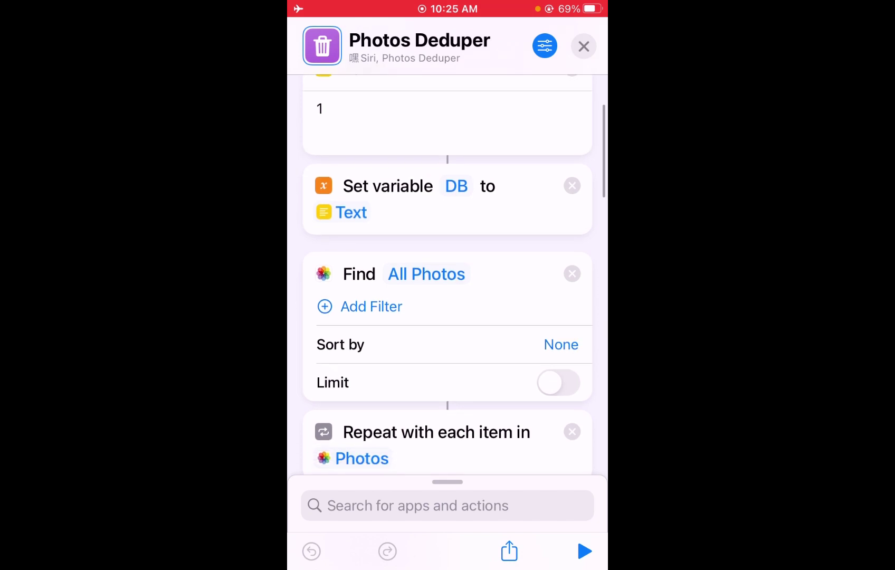
scroll(448, 279, "down", 1)
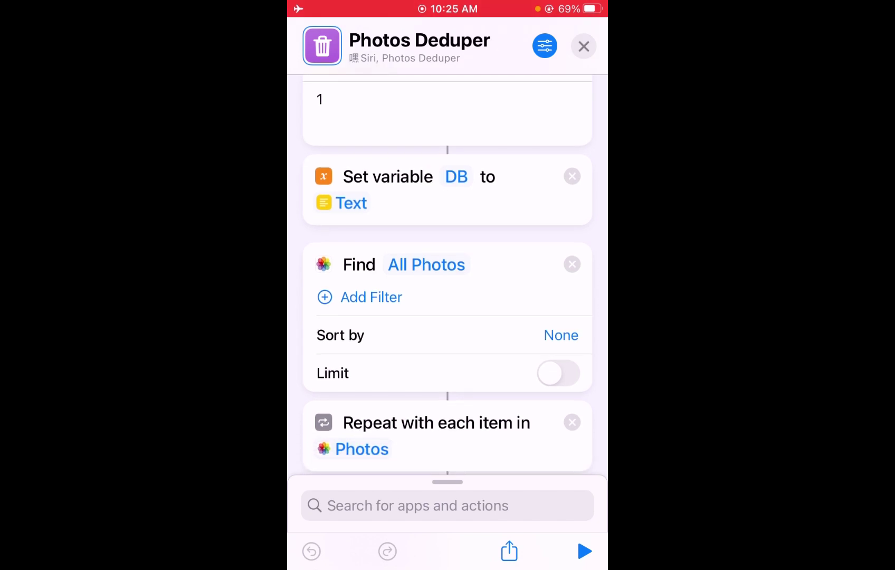
Add an Album filter to Find All Photos and set it to Testing
left_click(370, 296)
left_click(454, 296)
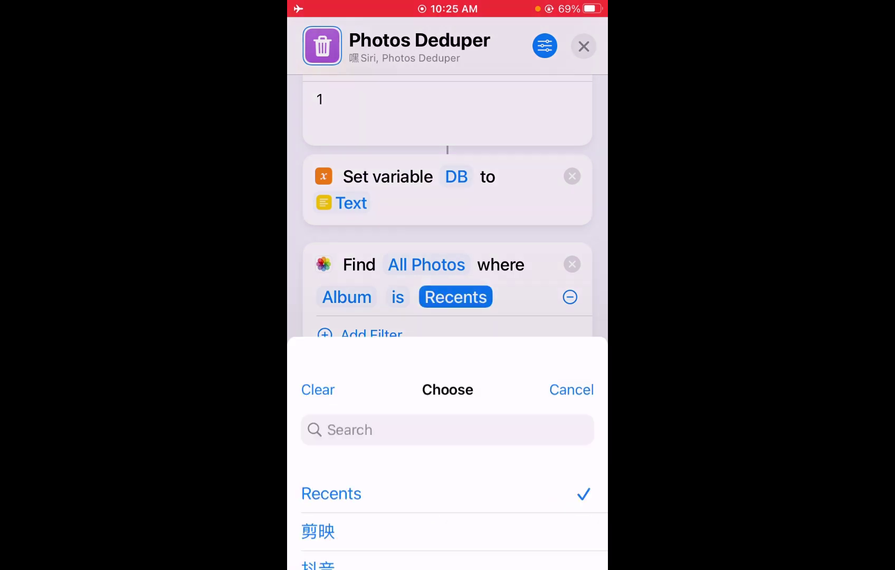
left_click(327, 305)
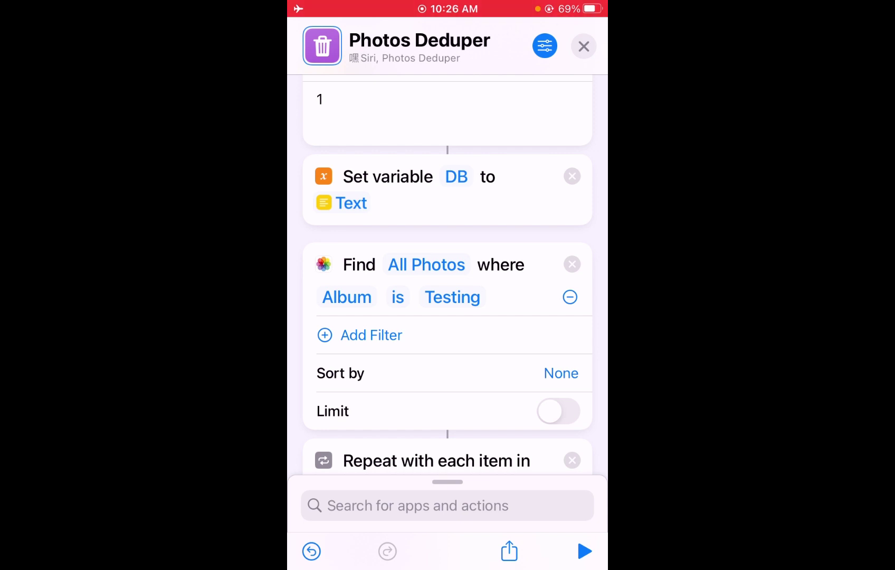
Delete the 'Album is Testing' filter from the Find step
left_click(570, 296)
left_click(557, 296)
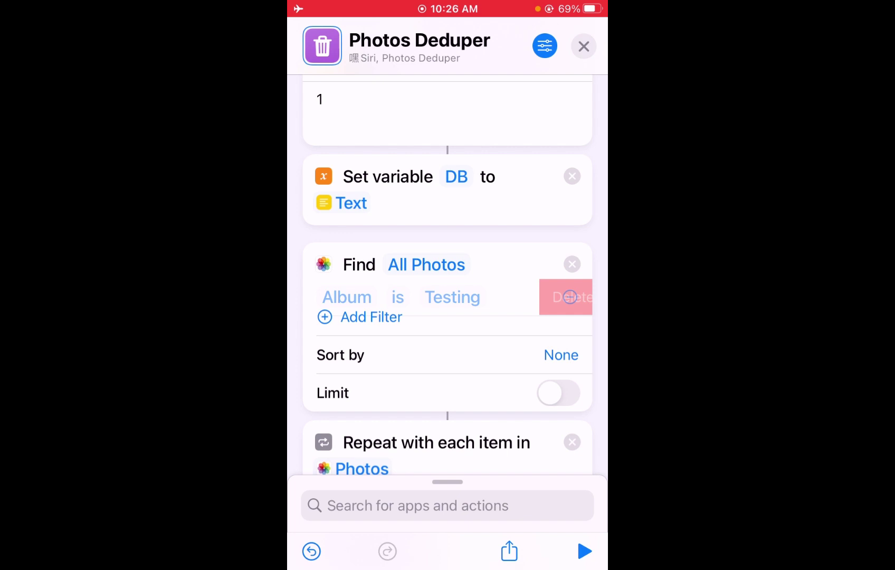
scroll(447, 279, "down", 3)
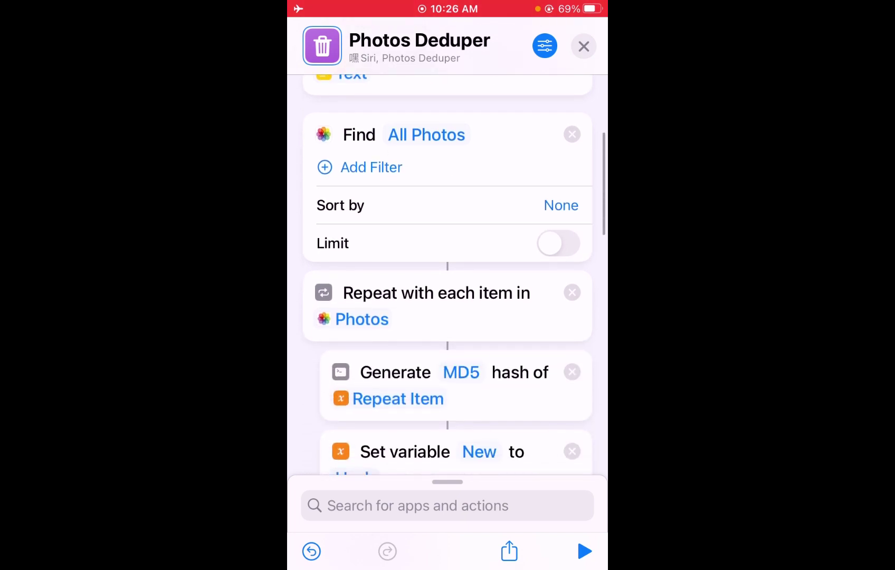
scroll(447, 279, "down", 1)
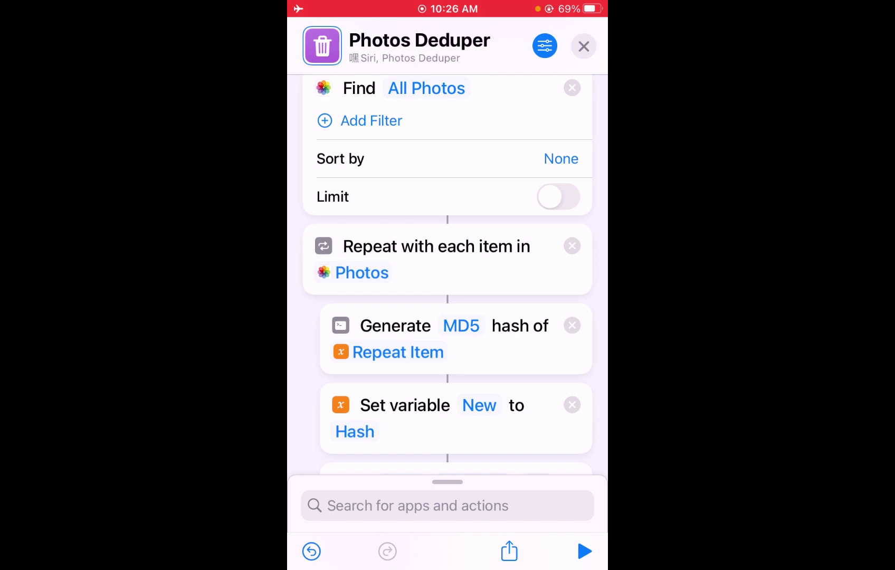
scroll(447, 279, "down", 3)
scroll(448, 279, "down", 3)
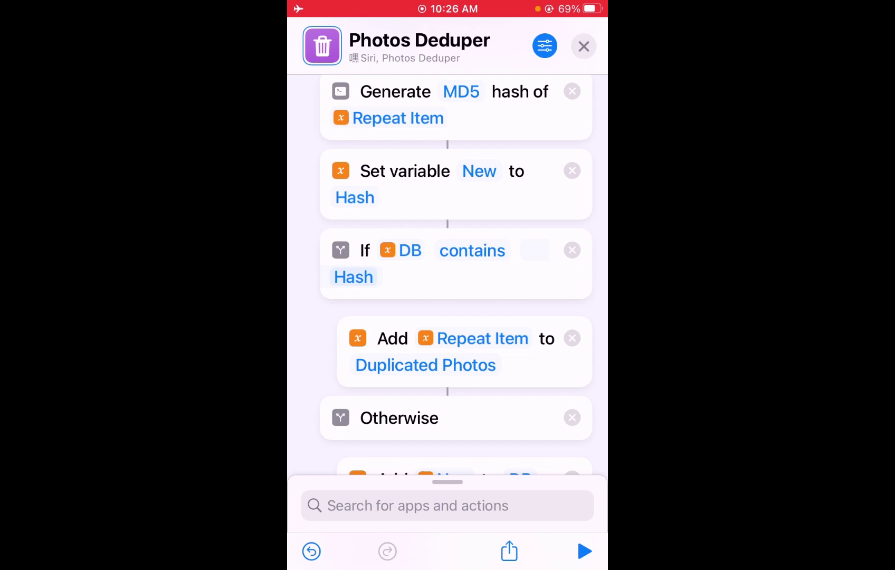
scroll(447, 279, "up", 2)
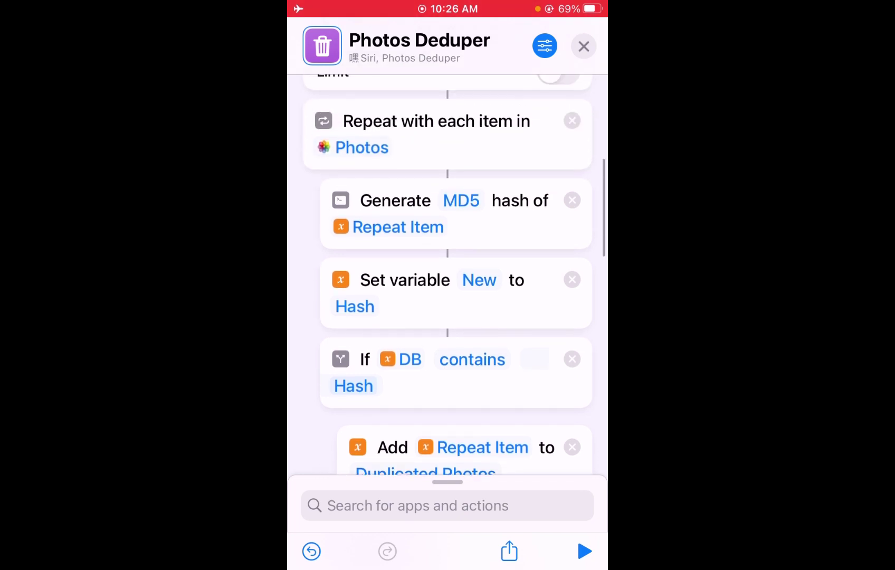
scroll(447, 279, "down", 1)
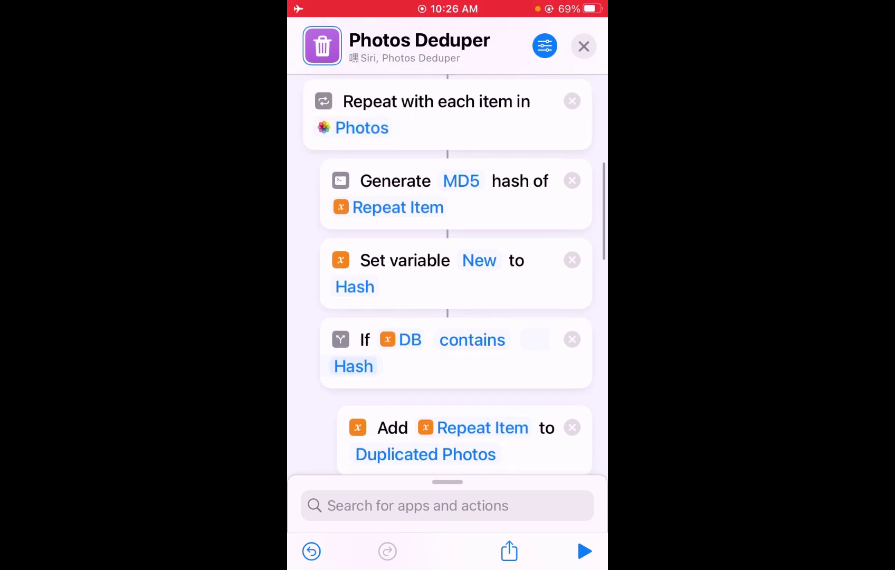
scroll(447, 279, "down", 1)
scroll(447, 279, "down", 1)
scroll(447, 279, "up", 1)
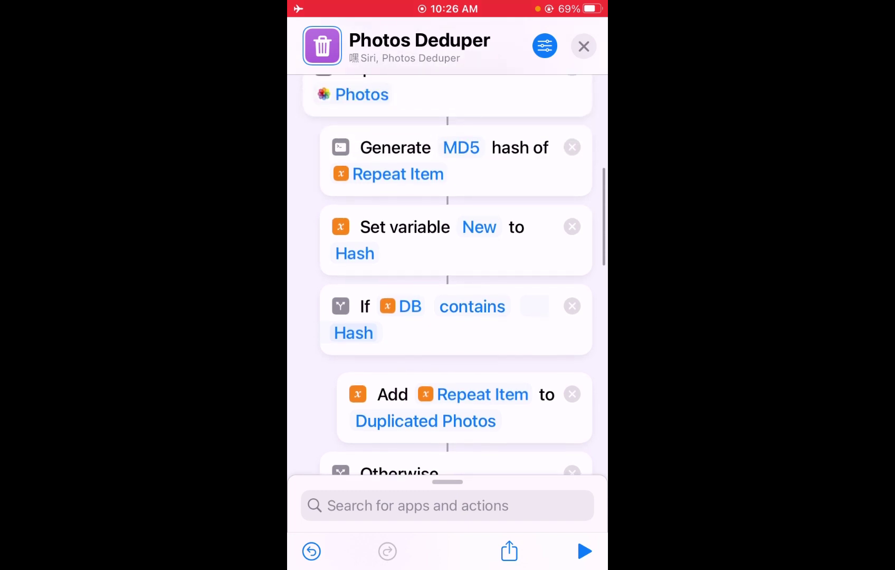
scroll(447, 279, "down", 1)
scroll(447, 279, "down", 3)
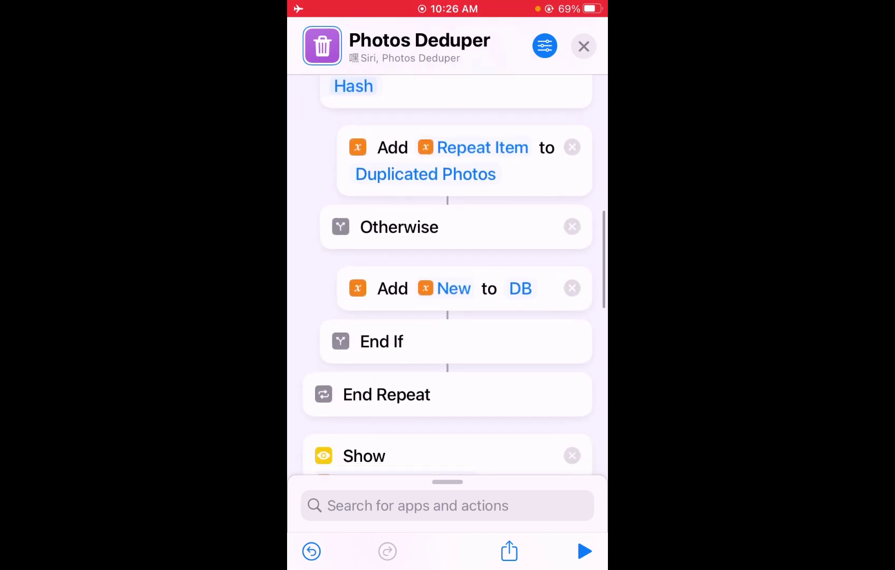
scroll(447, 279, "down", 2)
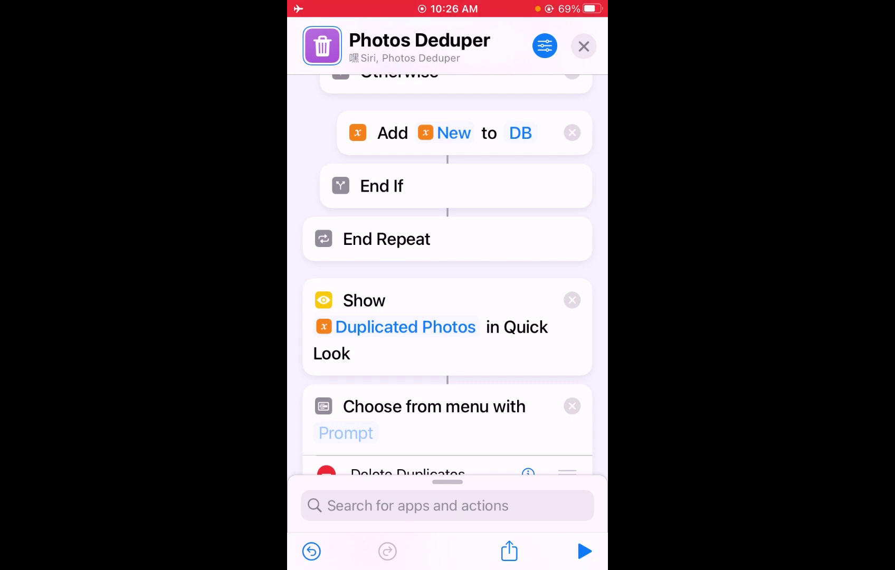
scroll(448, 278, "down", 2)
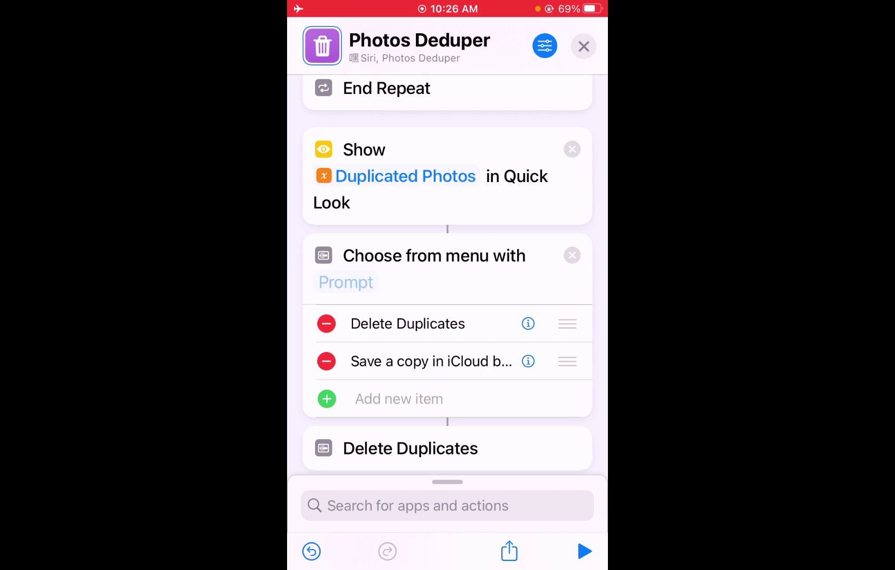
scroll(447, 279, "down", 3)
scroll(447, 279, "up", 5)
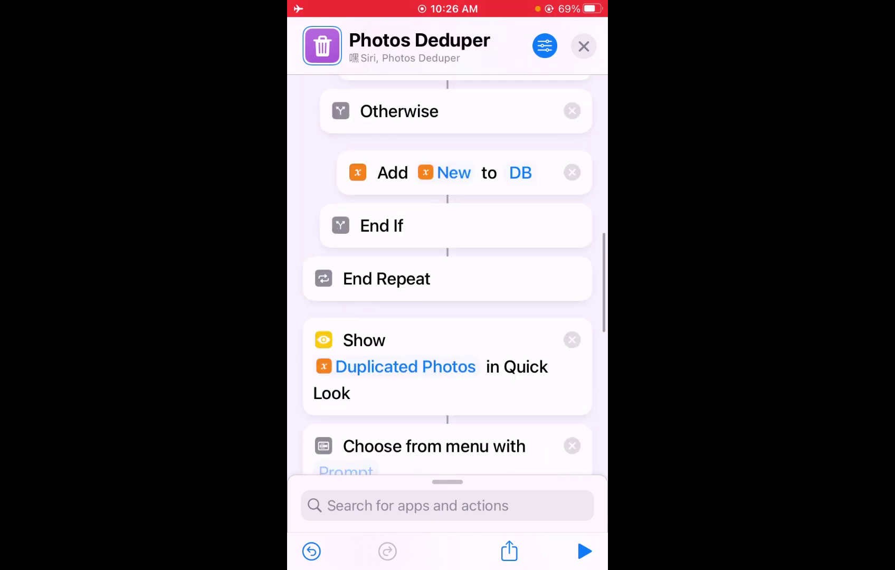
scroll(448, 279, "up", 5)
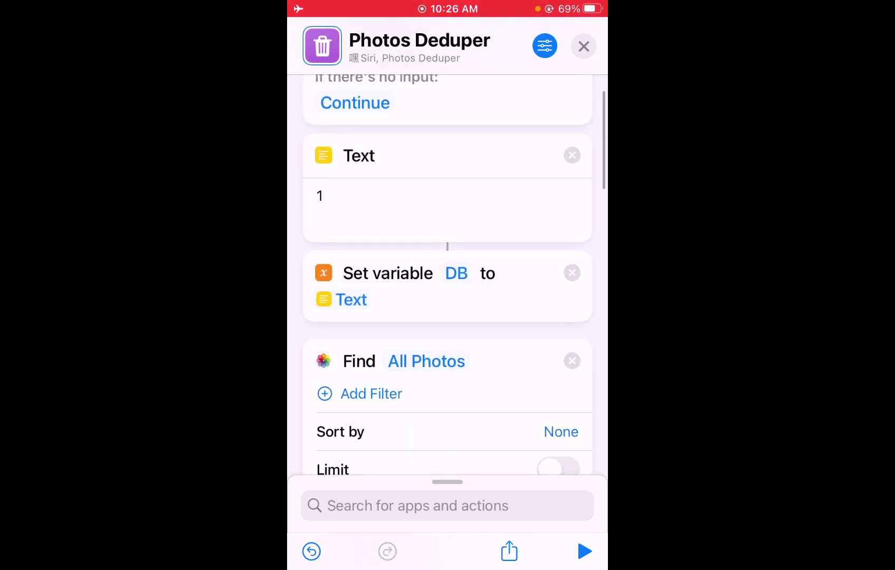
Leave the Photos Deduper editor for the home screen
key("super")
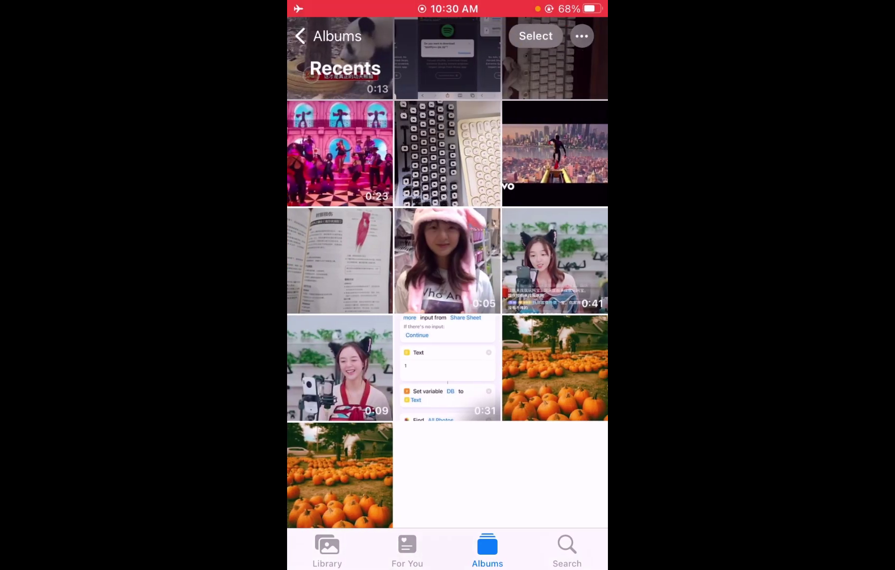
scroll(448, 272, "down", 2)
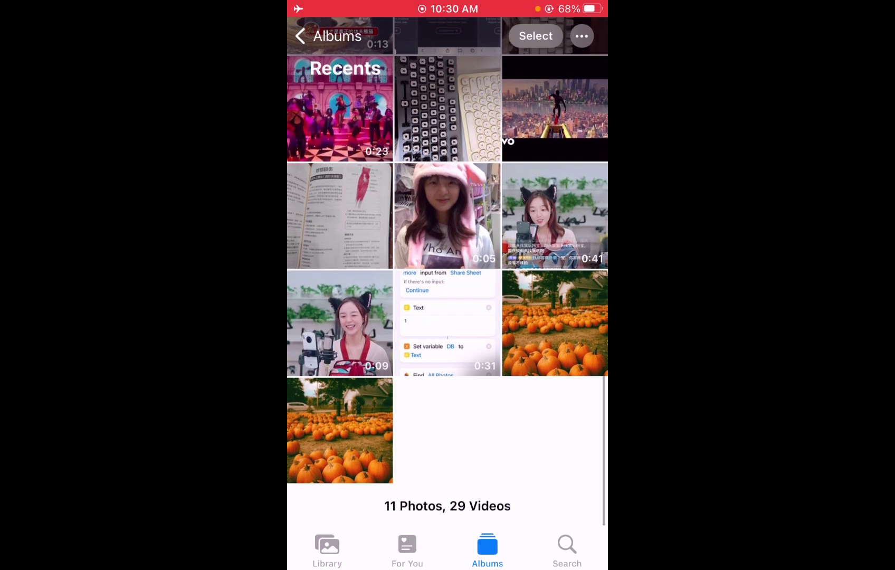
Leave Photos for the home screen and open the Photos Deduper shortcut in Shortcuts
key("super")
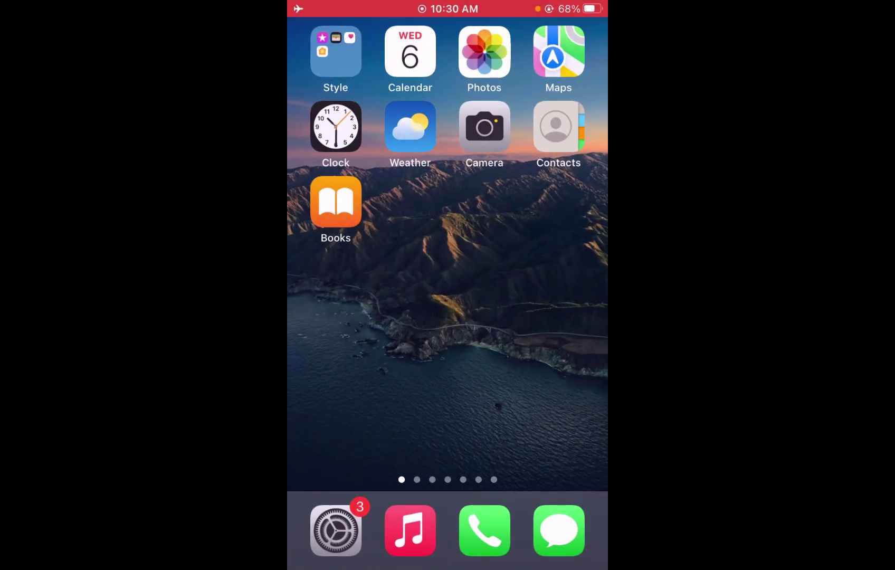
left_click_drag(559, 279, 336, 279)
mouse_move(559, 279)
left_mouse_down()
mouse_move(335, 279)
mouse_move(350, 279)
left_mouse_up()
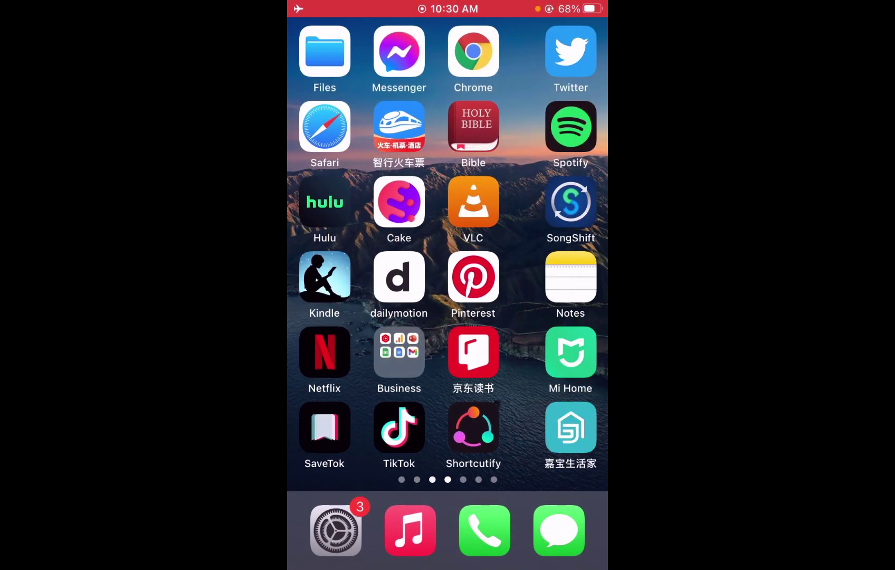
left_click(557, 427)
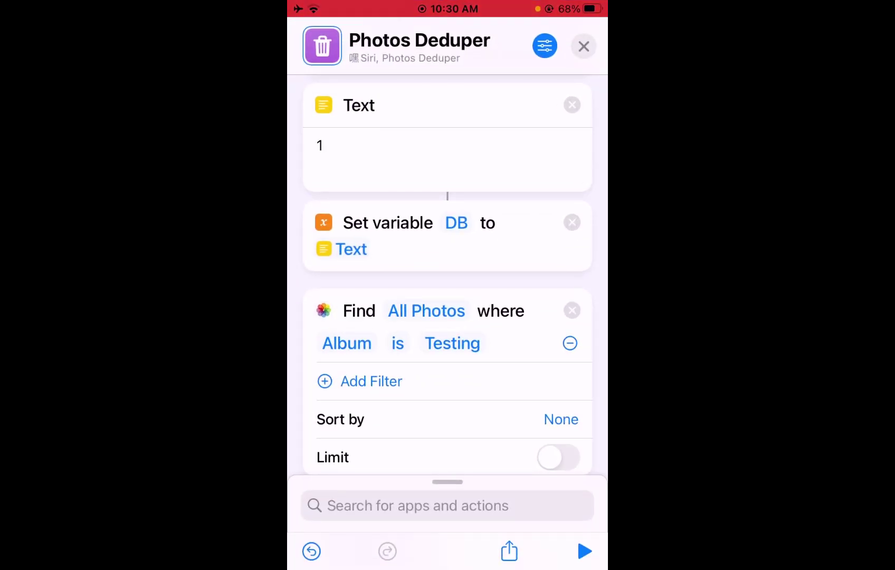
Delete the 'Album is Testing' filter and run Photos Deduper across all photos
left_click(569, 342)
left_click(557, 343)
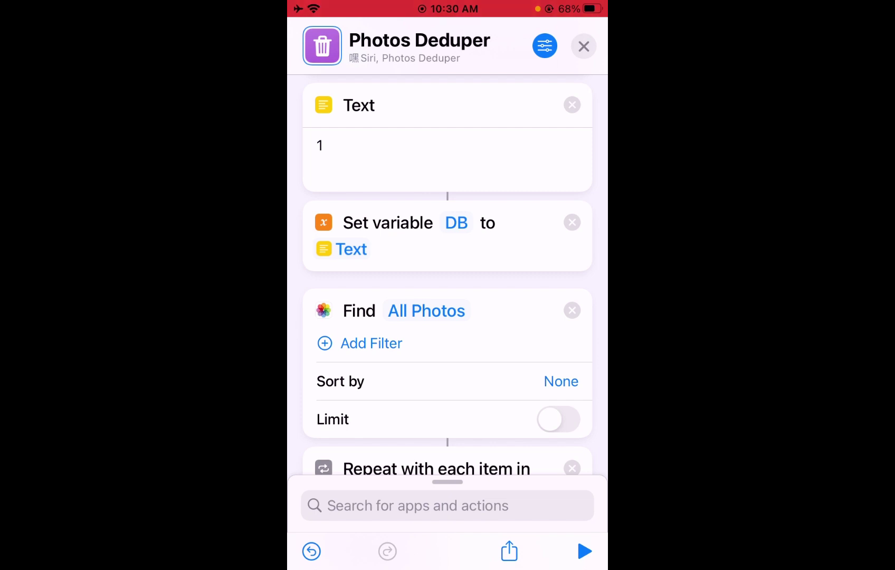
left_click(584, 550)
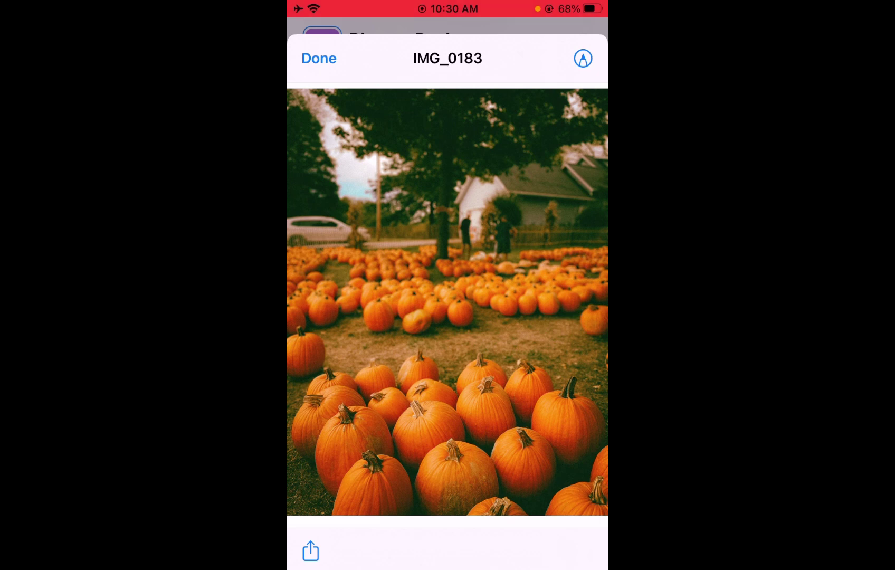
Save a copy of pumpkin photo IMG_0183 to the Hidden iCloud folder, then approve its deletion
left_click(319, 58)
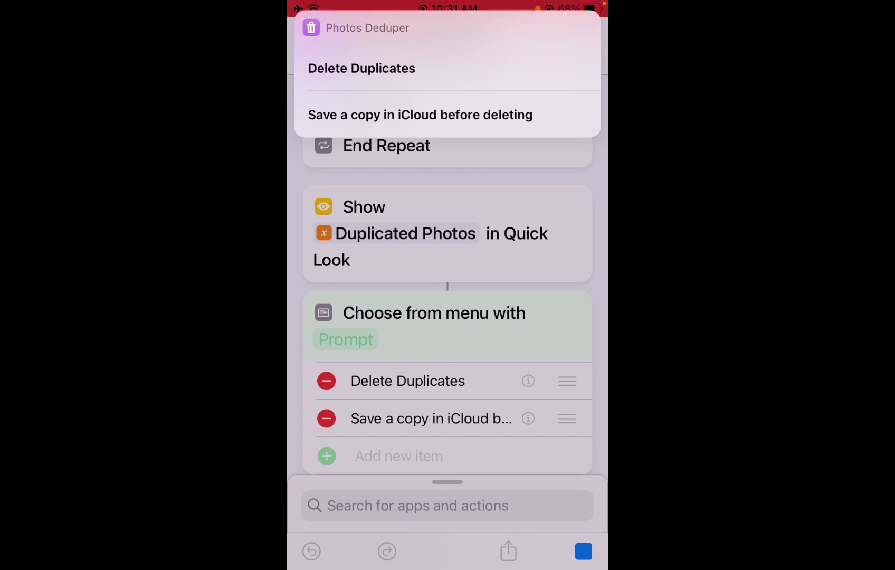
left_click(361, 68)
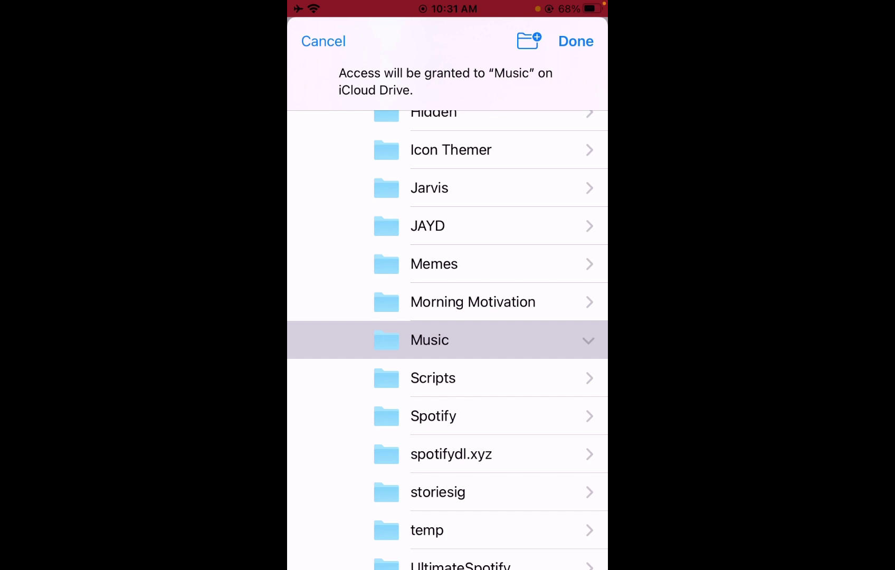
scroll(447, 339, "up", 5)
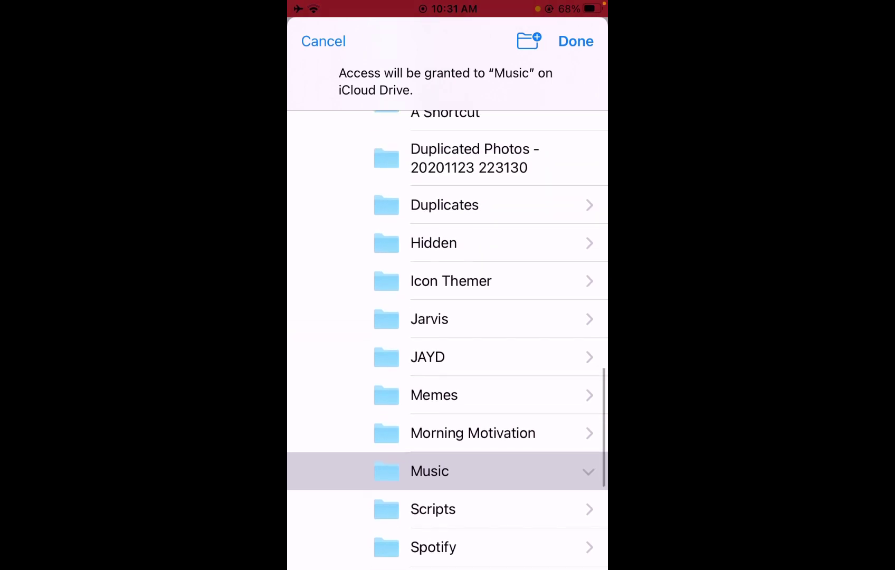
scroll(447, 343, "up", 2)
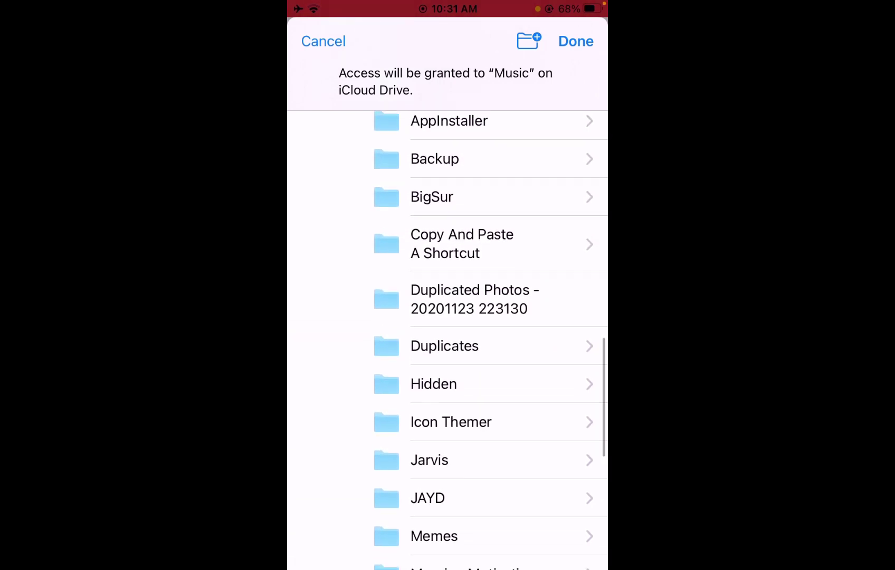
scroll(448, 343, "up", 2)
scroll(447, 339, "down", 4)
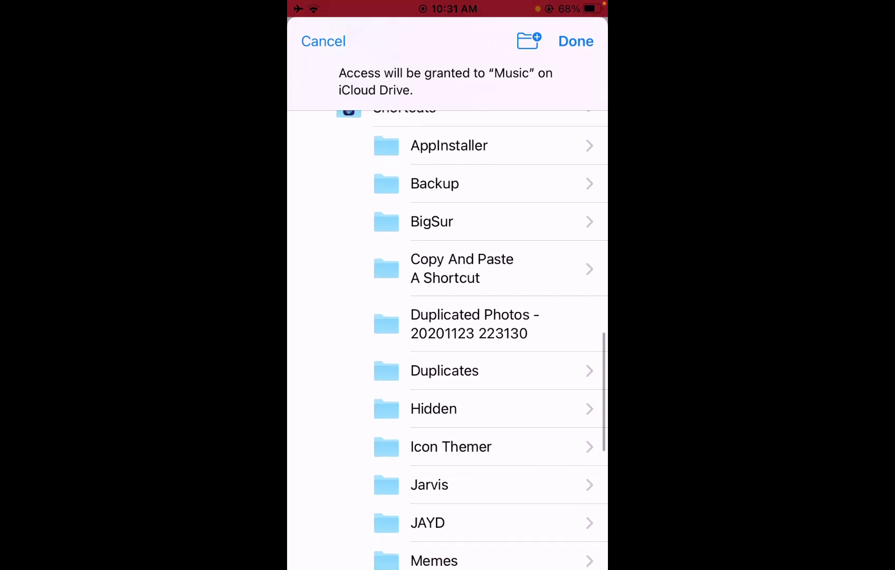
left_click(433, 293)
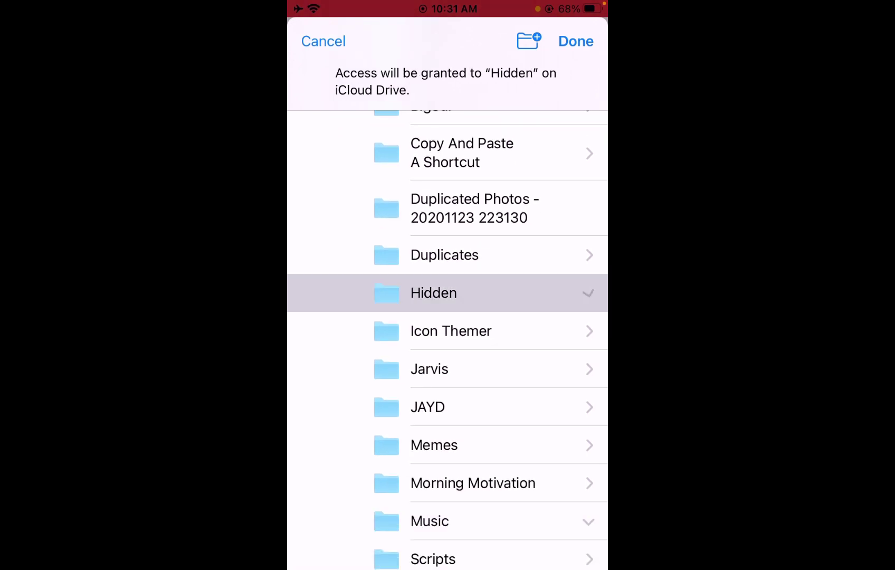
left_click(575, 41)
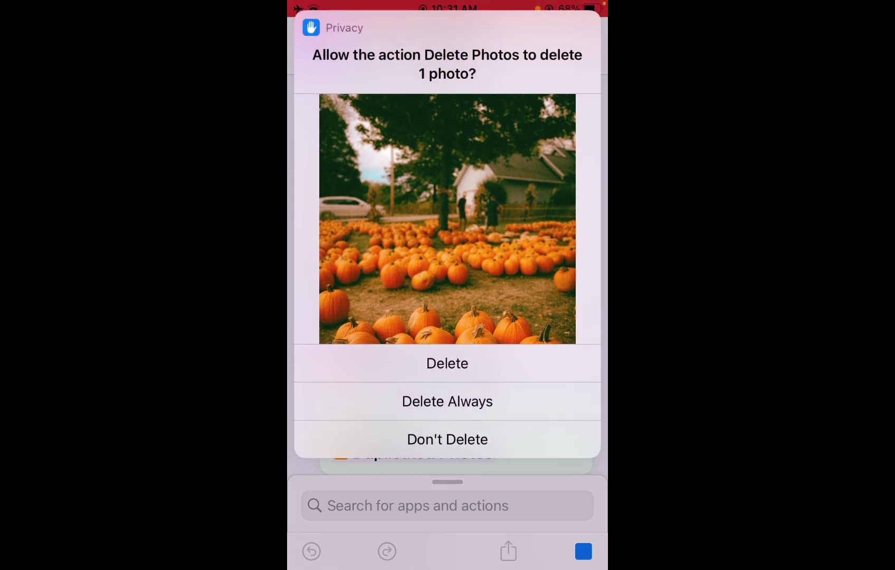
left_click(446, 363)
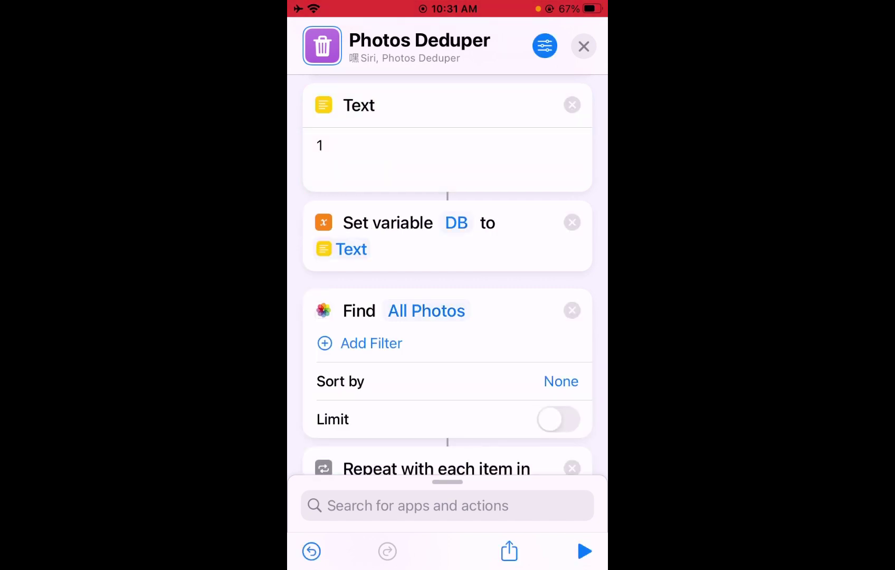
scroll(447, 278, "down", 1)
scroll(448, 279, "down", 4)
scroll(447, 279, "down", 2)
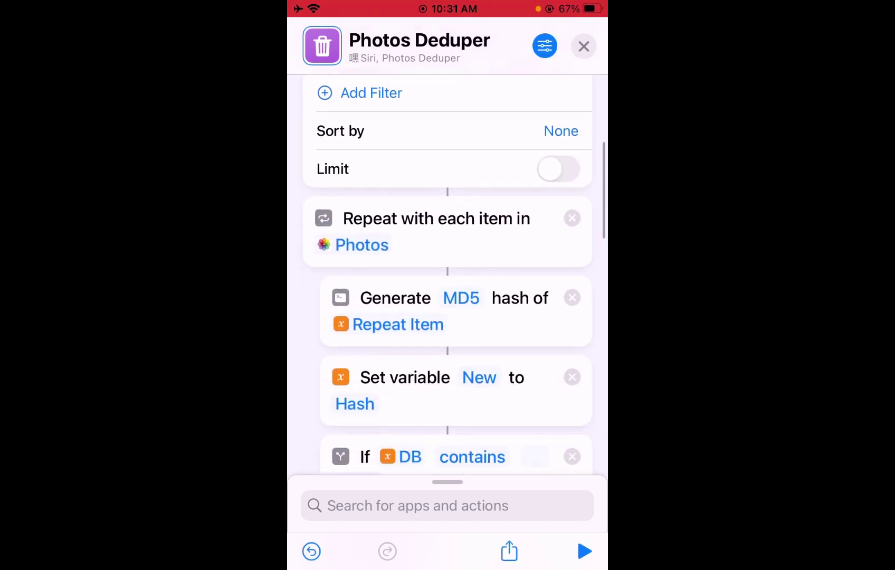
scroll(448, 279, "down", 4)
scroll(448, 279, "down", 3)
scroll(447, 278, "down", 4)
scroll(447, 279, "down", 4)
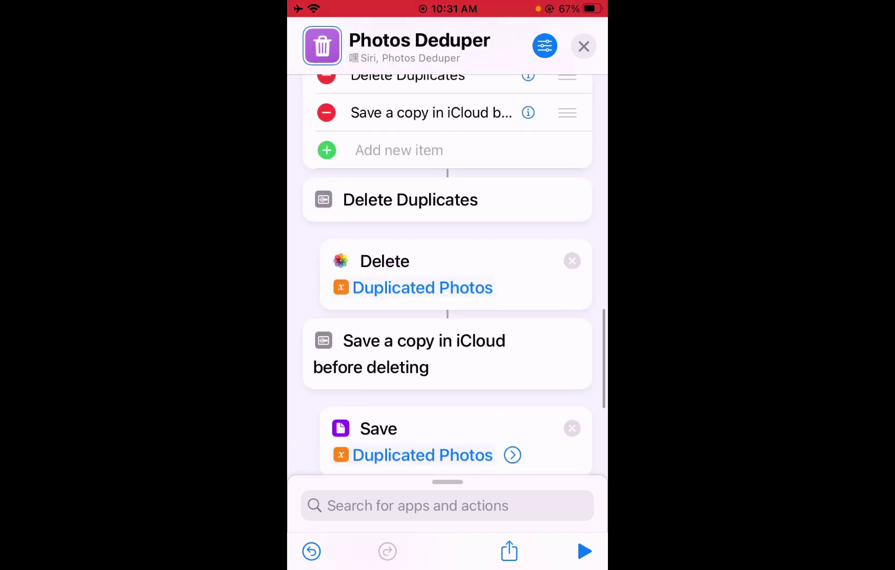
scroll(448, 278, "down", 4)
scroll(448, 279, "down", 2)
Turn on 'Allow Deleting Large Amounts of Data' under Settings > Shortcuts > Advanced, then return to Settings
left_click_drag(448, 562, 448, 390)
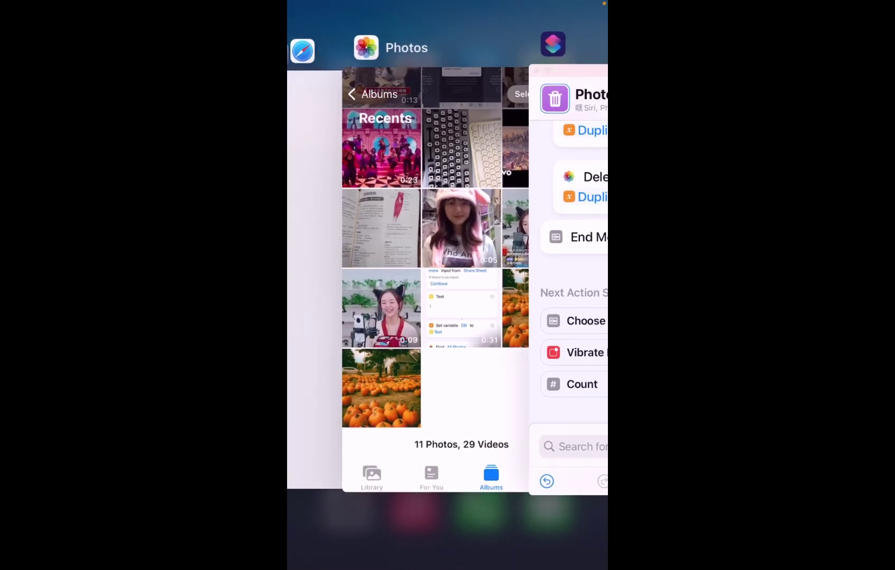
left_click_drag(364, 279, 573, 279)
left_click(433, 279)
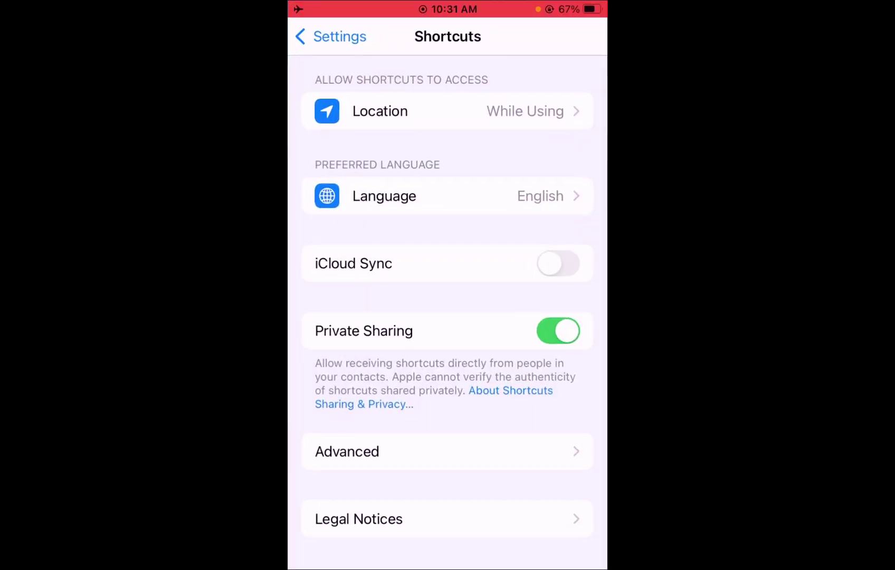
left_click(448, 451)
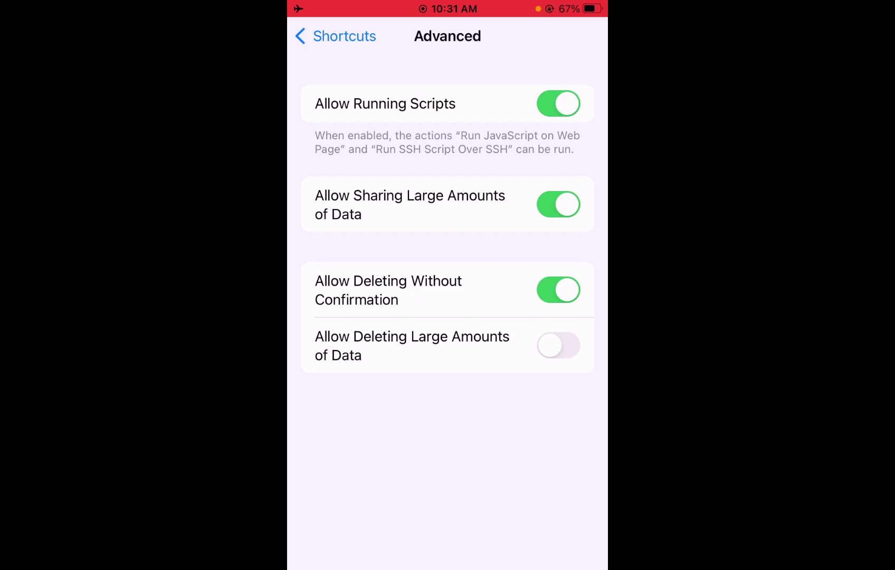
left_click(557, 345)
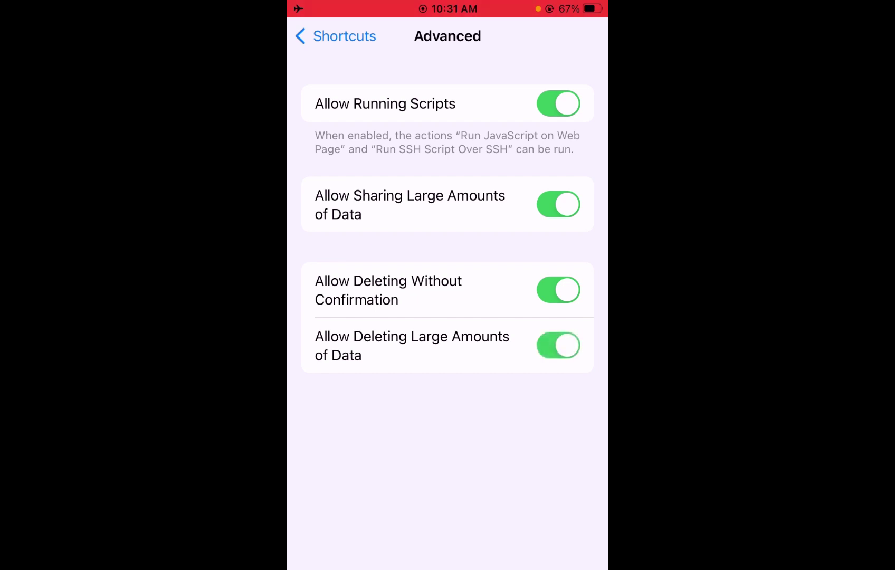
left_click(336, 36)
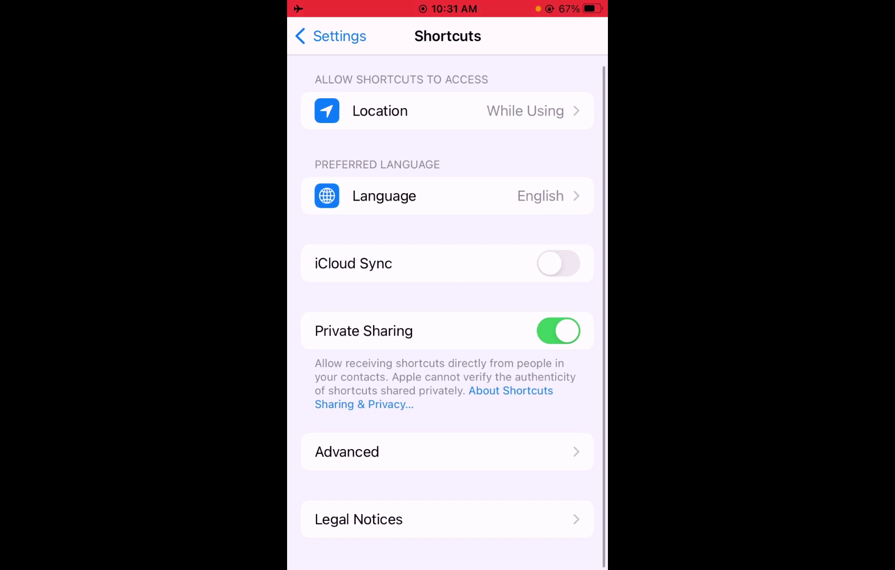
left_click(329, 36)
Revisit the Photos Deduper editor's Delete Duplicated Photos step, then switch to Settings
key("super")
key("super")
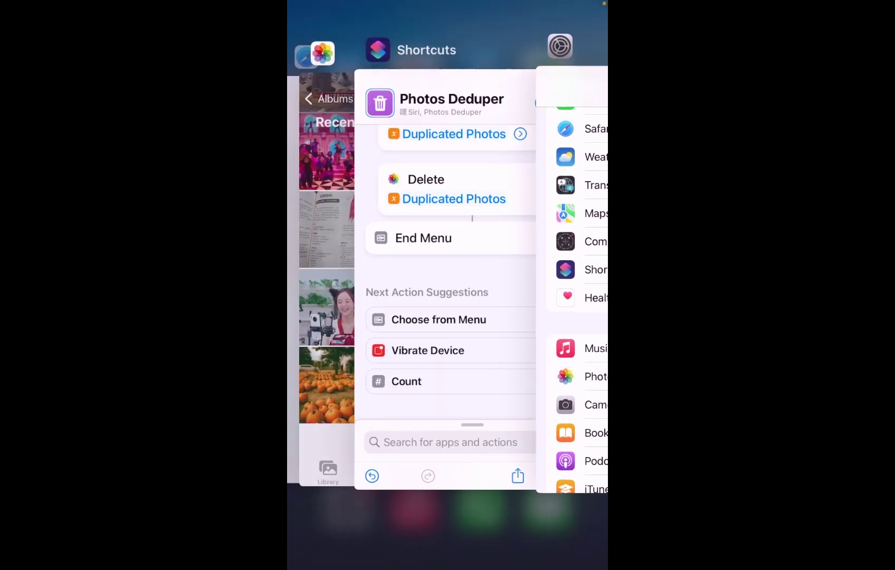
left_click(447, 278)
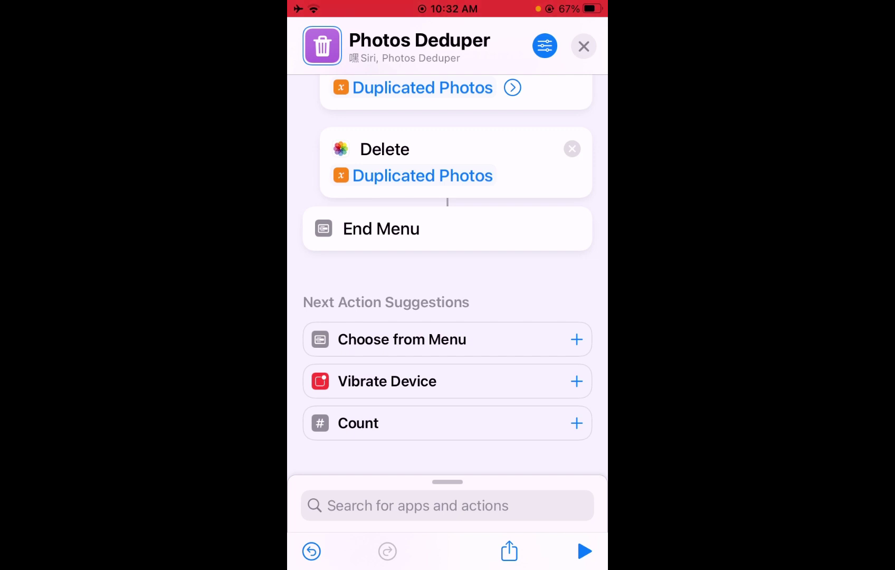
left_click(462, 279)
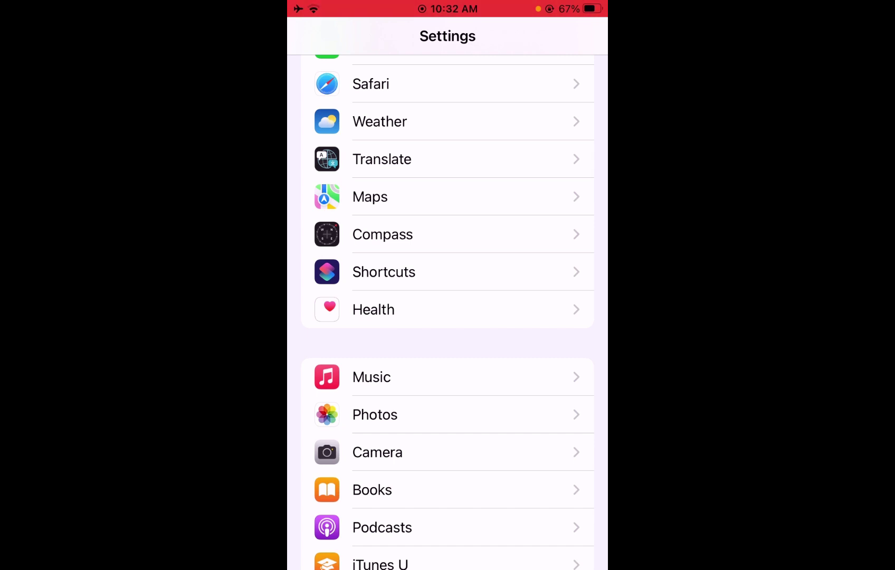
Confirm all four Shortcuts Advanced permissions are on, then return to the Photos Deduper editor
left_click(384, 272)
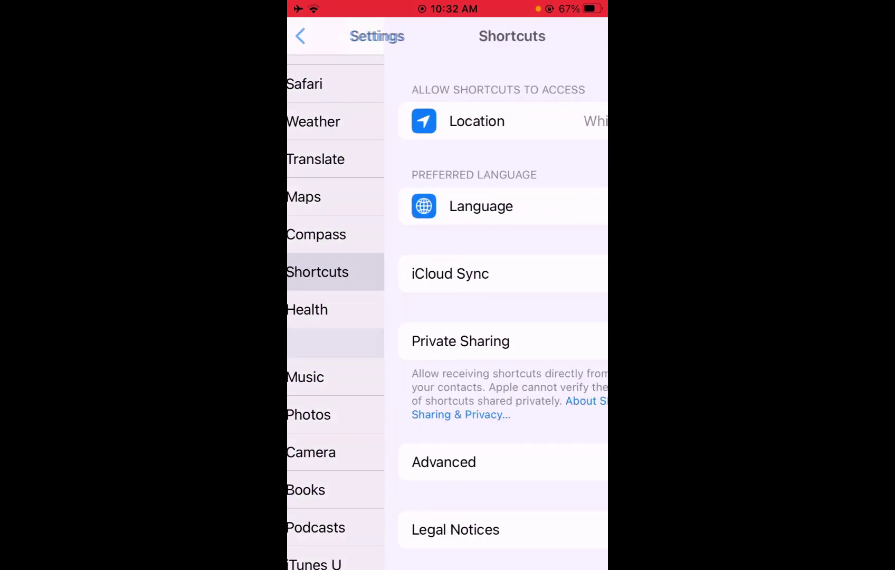
left_click(364, 461)
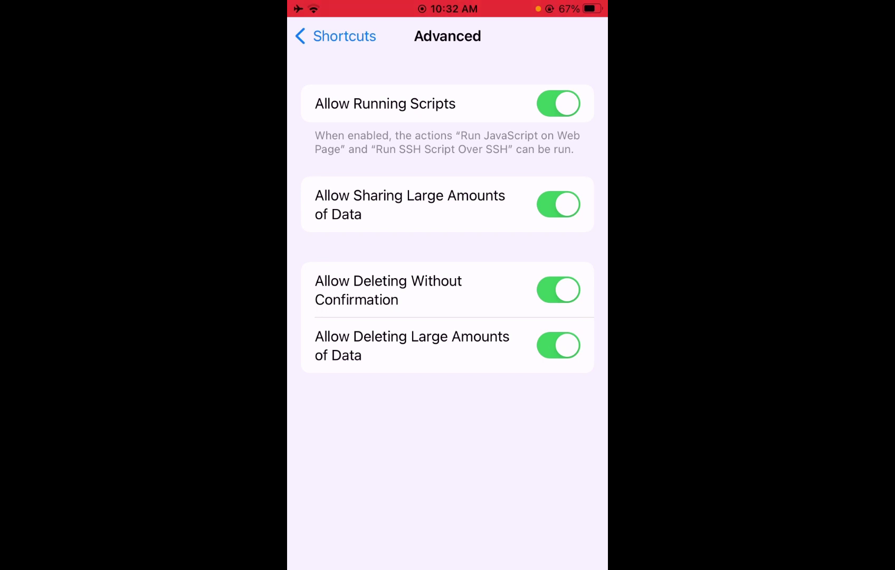
left_click_drag(448, 565, 448, 350)
left_click(447, 278)
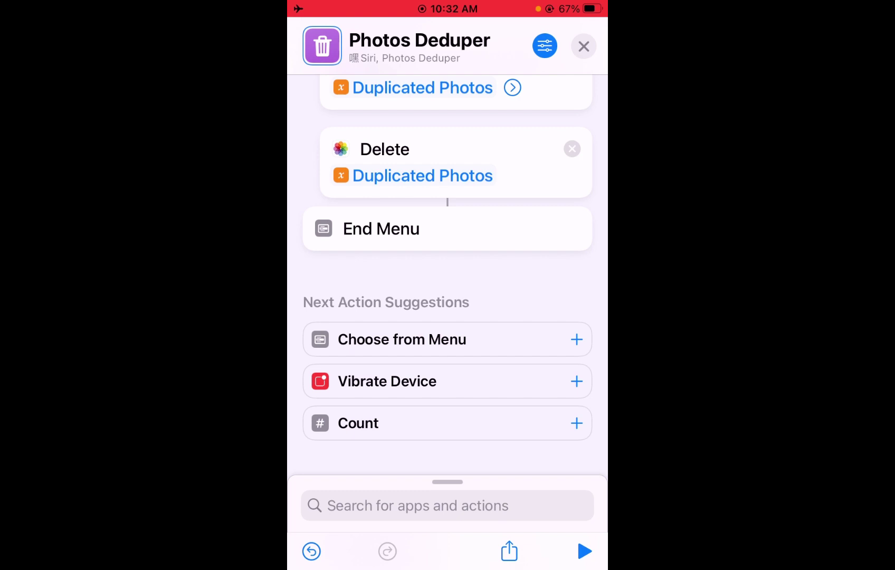
Close the Photos Deduper editor to the All Shortcuts list and go to the home screen
left_click(583, 46)
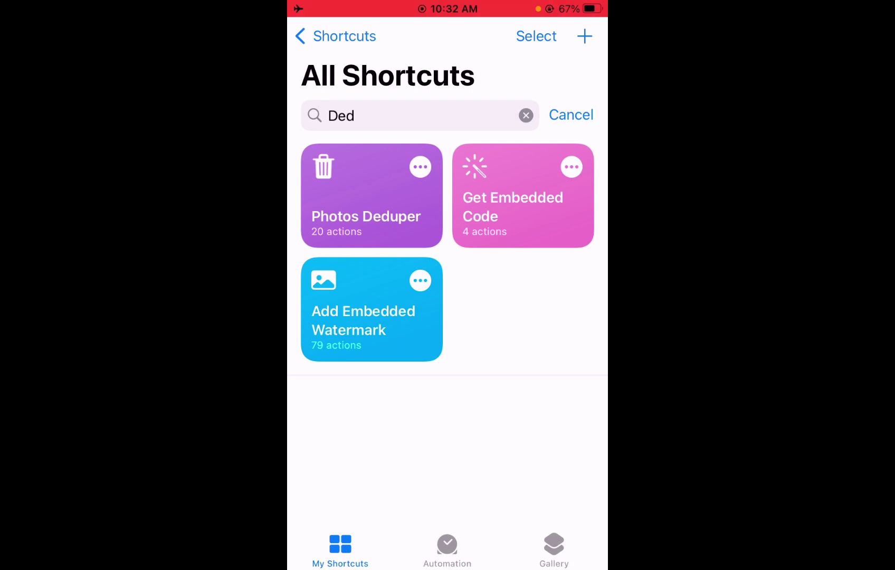
key("super")
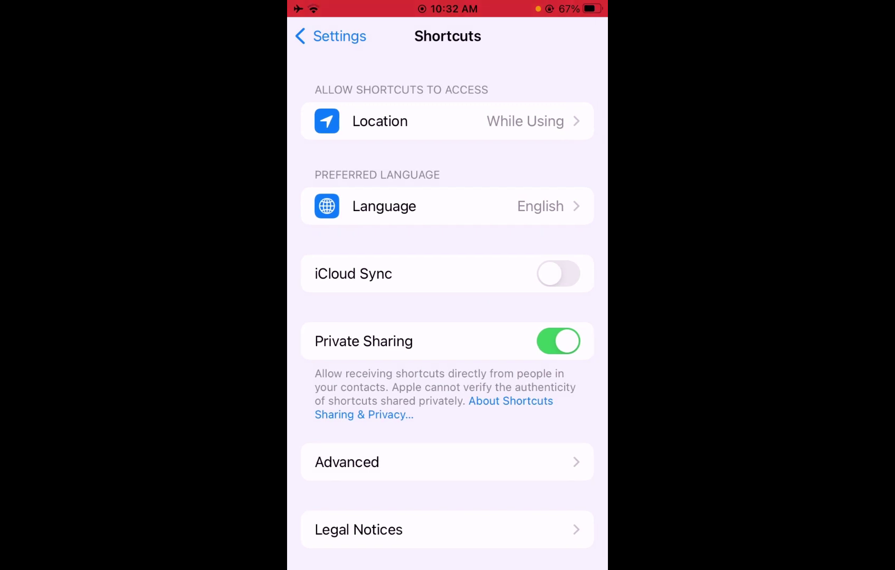
scroll(448, 310, "down", 1)
scroll(447, 311, "up", 2)
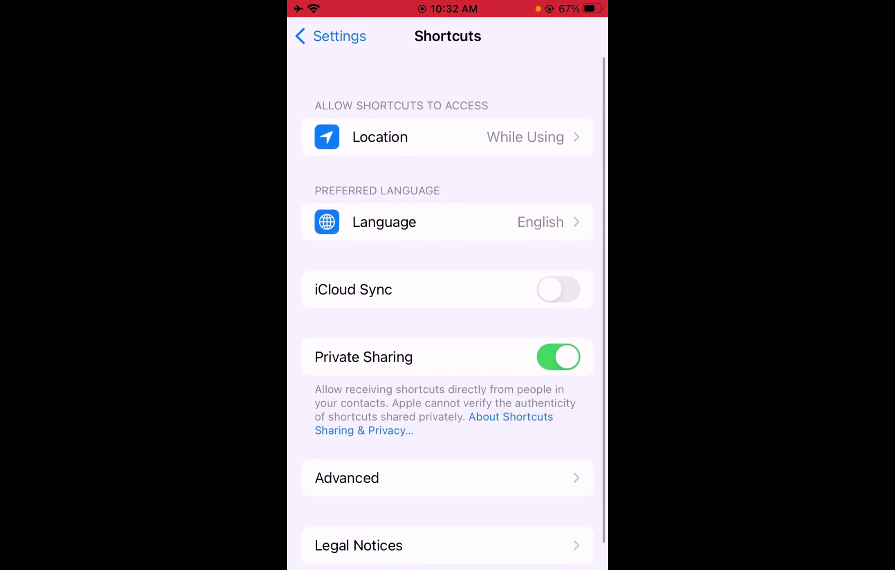
Review Shortcuts' Advanced permissions, all still enabled, and go back to the Shortcuts settings page
left_click(346, 462)
left_click(336, 35)
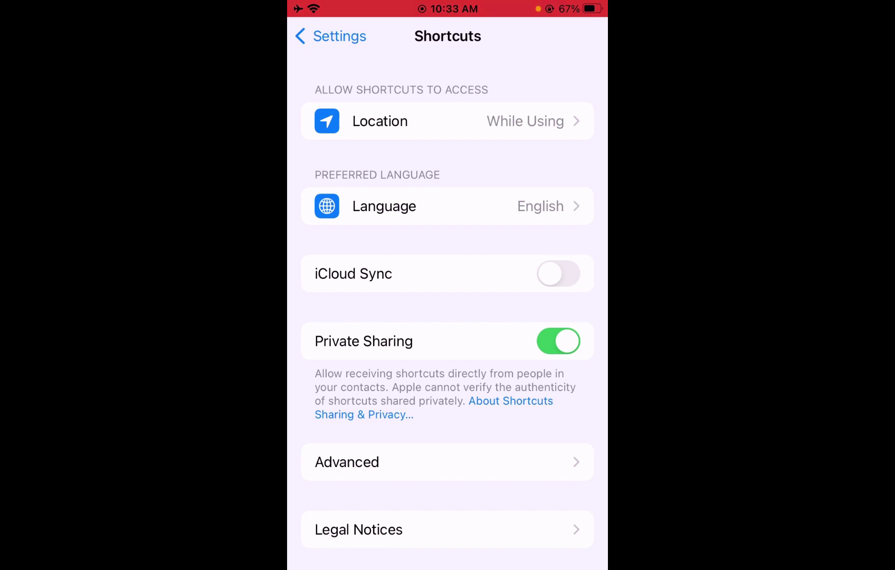
Back out to the main Settings list, then exit to the iOS Home Screen
left_click(332, 36)
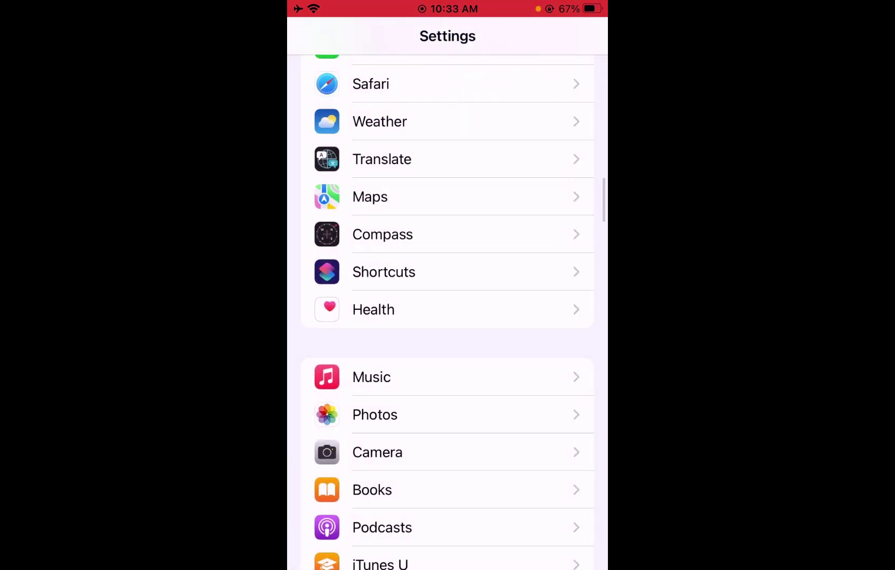
key("Home")
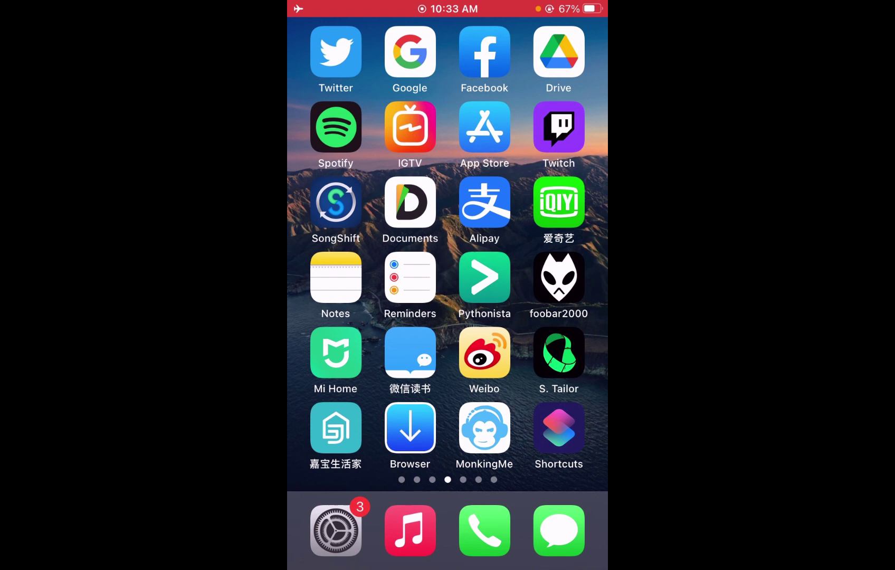